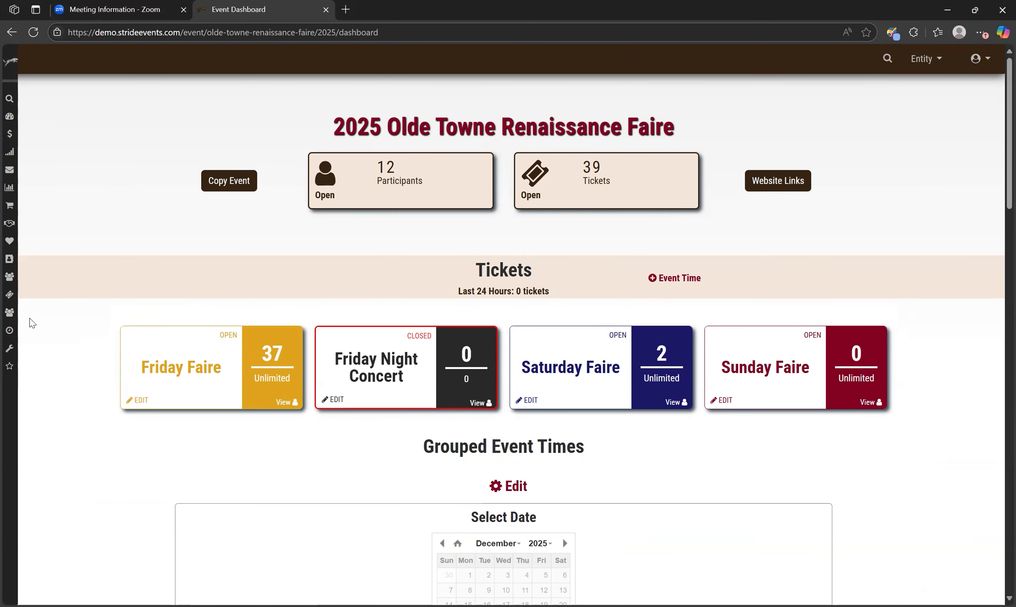
# Open the ticket form editor for the 2025 Olde Towne Renaissance Faire
pyautogui.moveTo(9, 313)
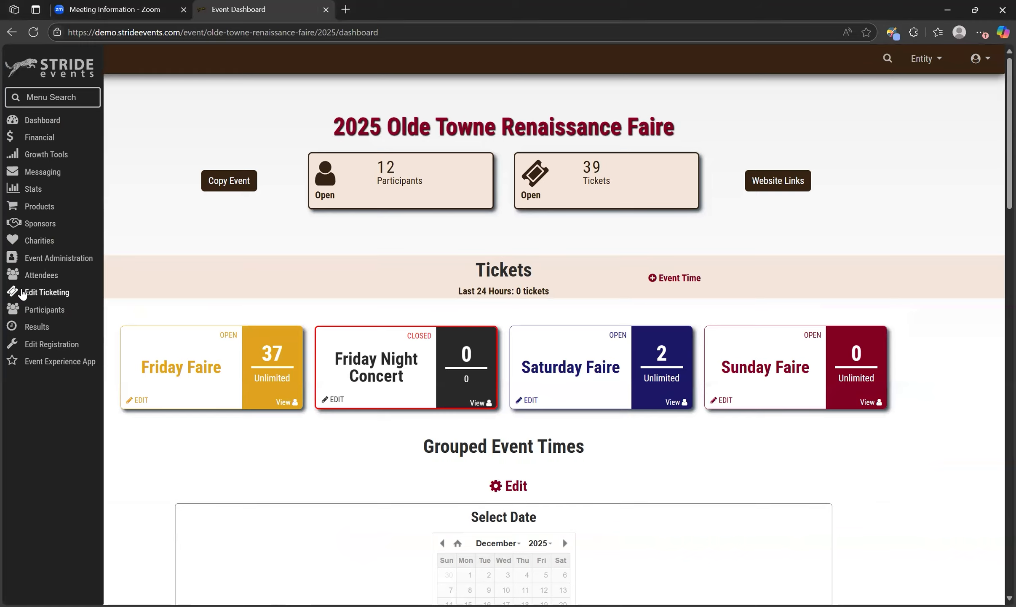
pyautogui.click(22, 295)
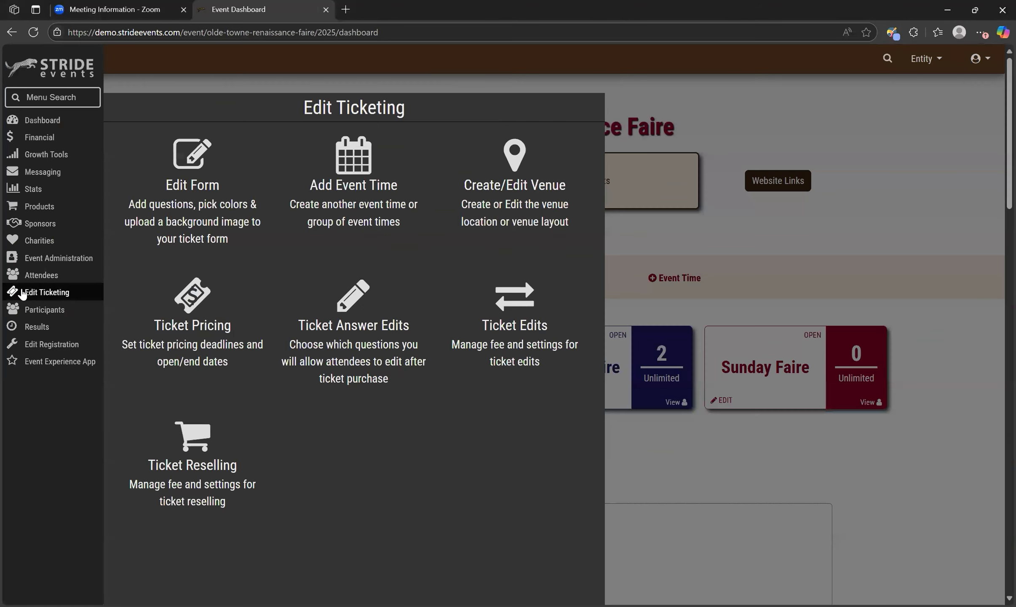
pyautogui.click(175, 225)
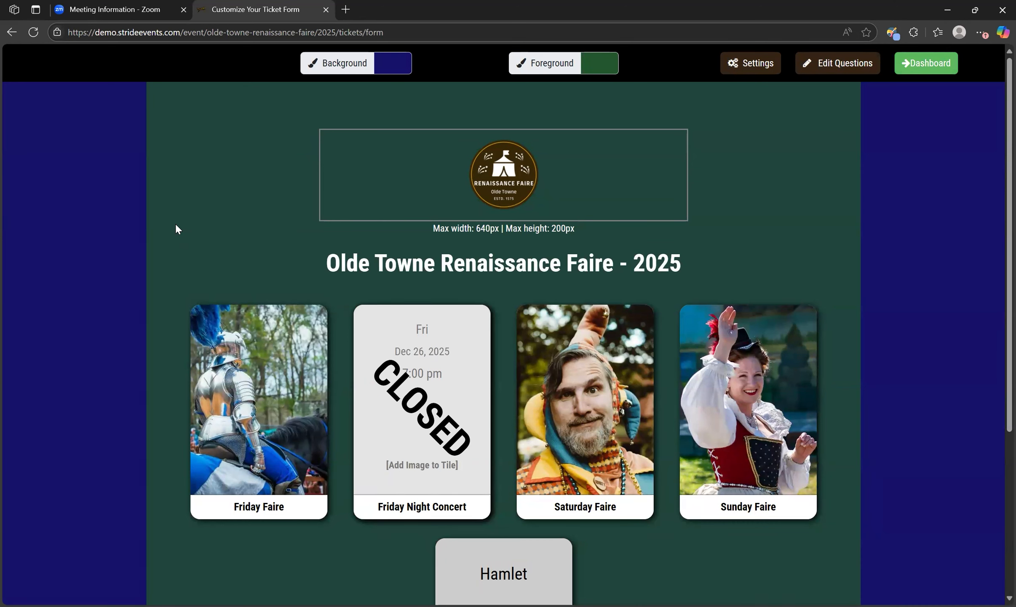
# Change the ticket form's background color to a brighter blue, about #050394, and view the foreground color choices
pyautogui.click(392, 73)
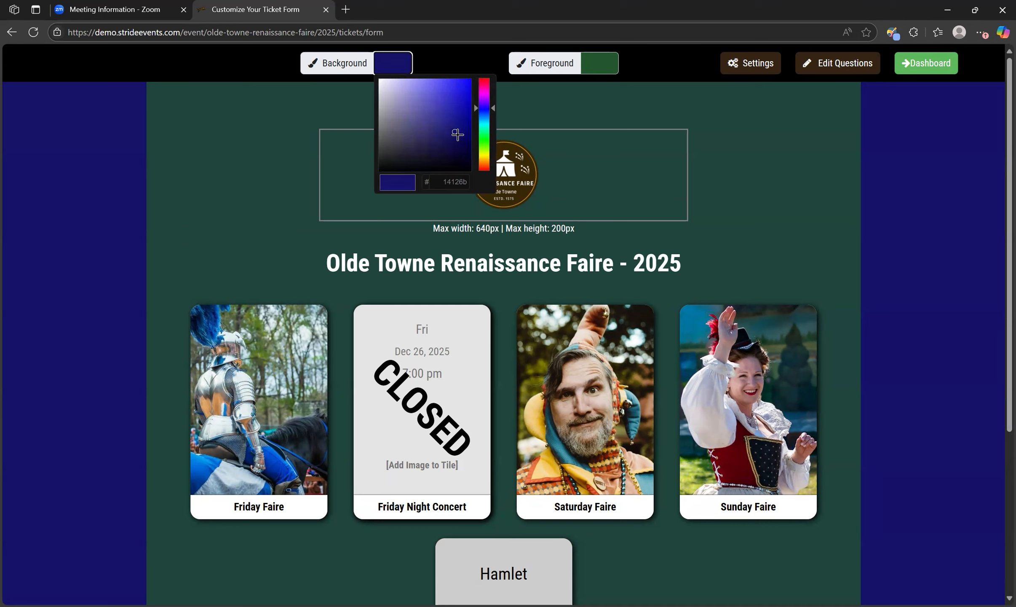
pyautogui.moveTo(456, 131); pyautogui.dragTo(471, 113)
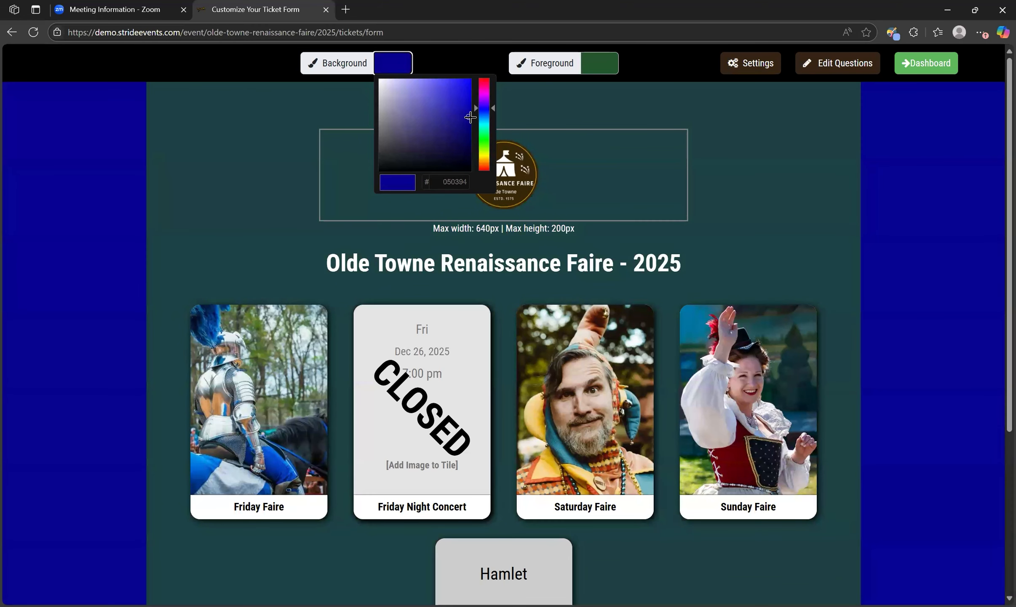
pyautogui.click(581, 111)
pyautogui.click(603, 71)
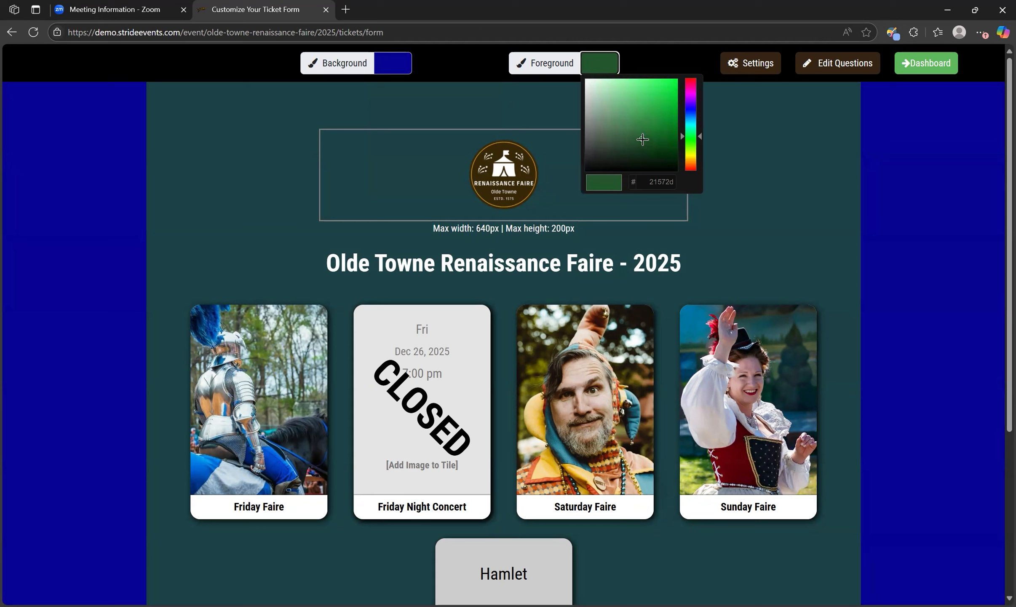
pyautogui.click(765, 141)
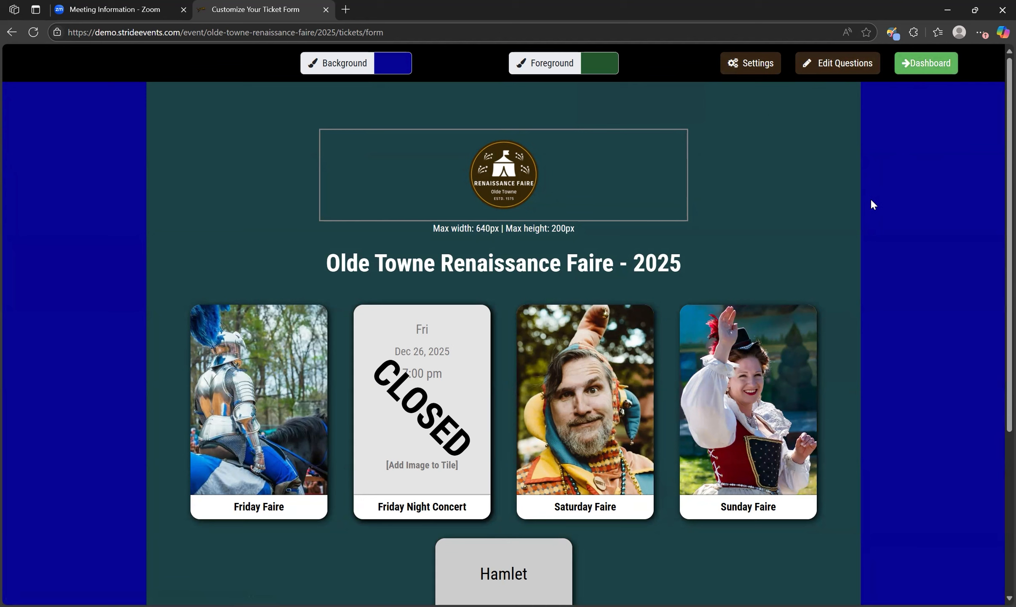
# Enable the ticket form's background image with the Match Registration option and review the other image source options
pyautogui.click(747, 68)
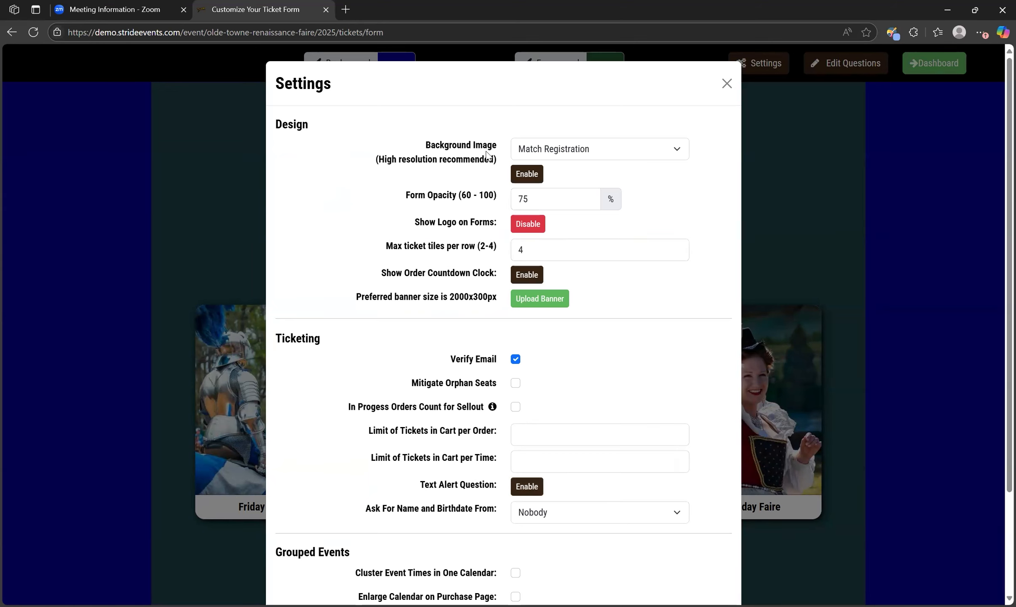
pyautogui.click(527, 174)
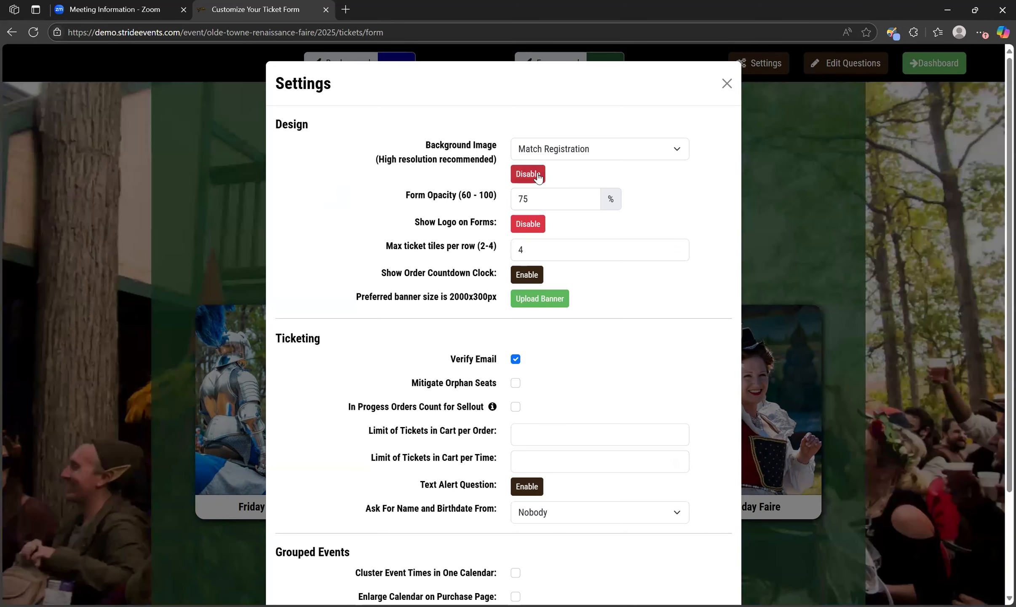
pyautogui.click(606, 153)
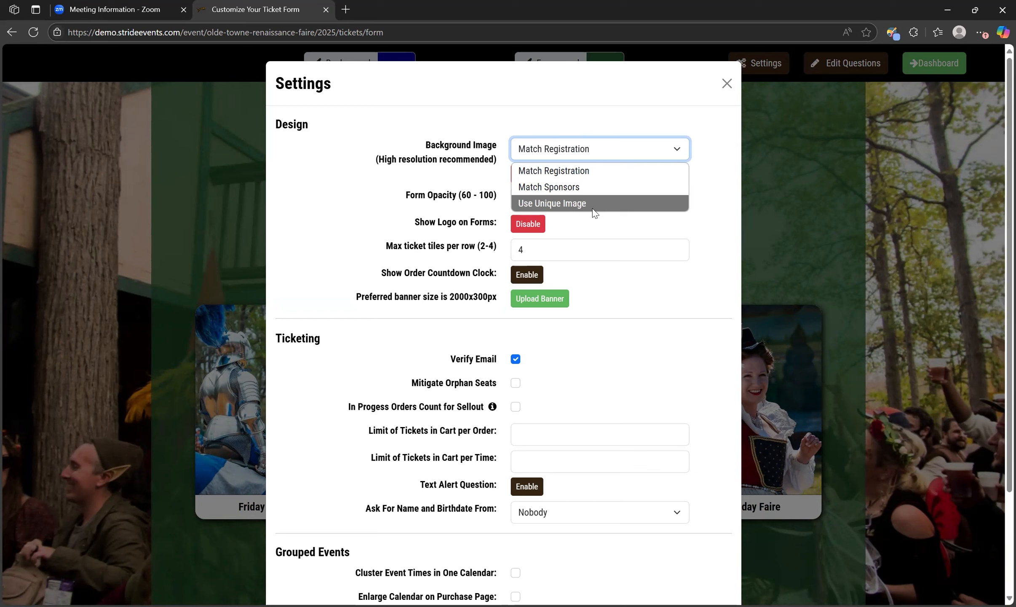
pyautogui.click(659, 114)
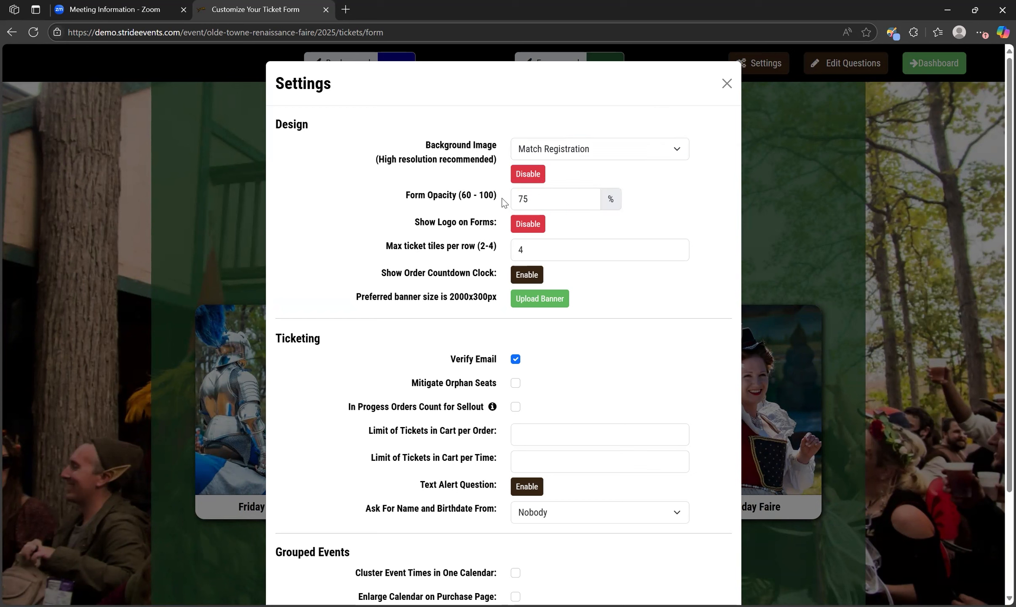
pyautogui.click(801, 230)
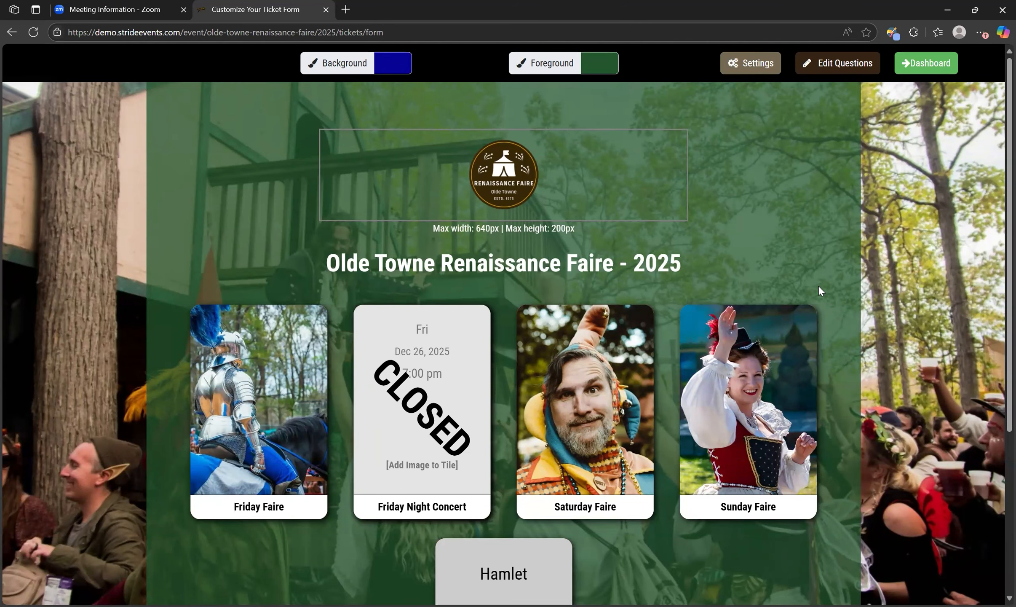
# Set the maximum ticket tiles per row to 3 and enable the order countdown clock in the form settings
pyautogui.click(762, 70)
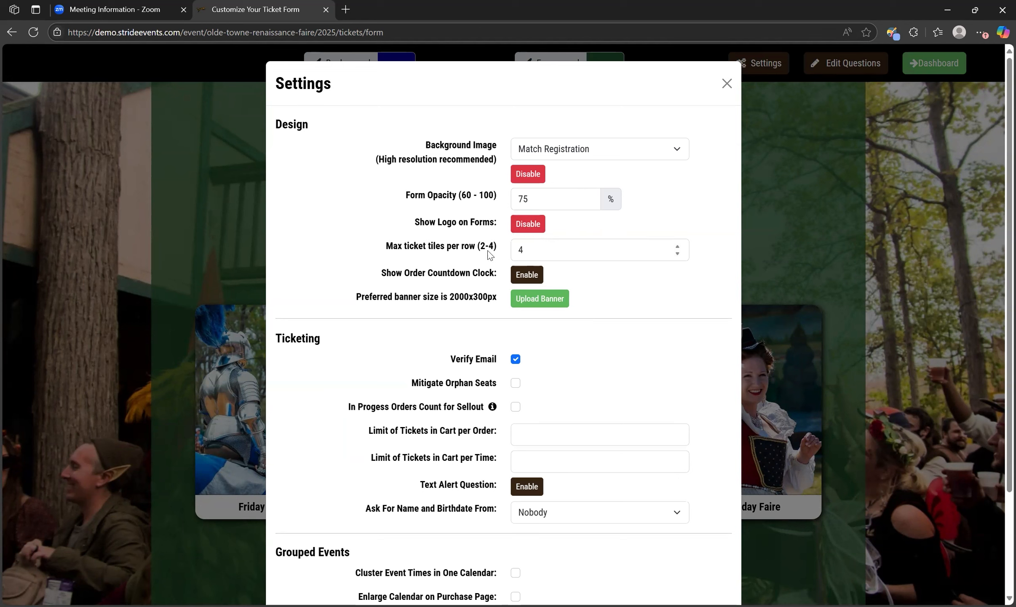
pyautogui.click(542, 248)
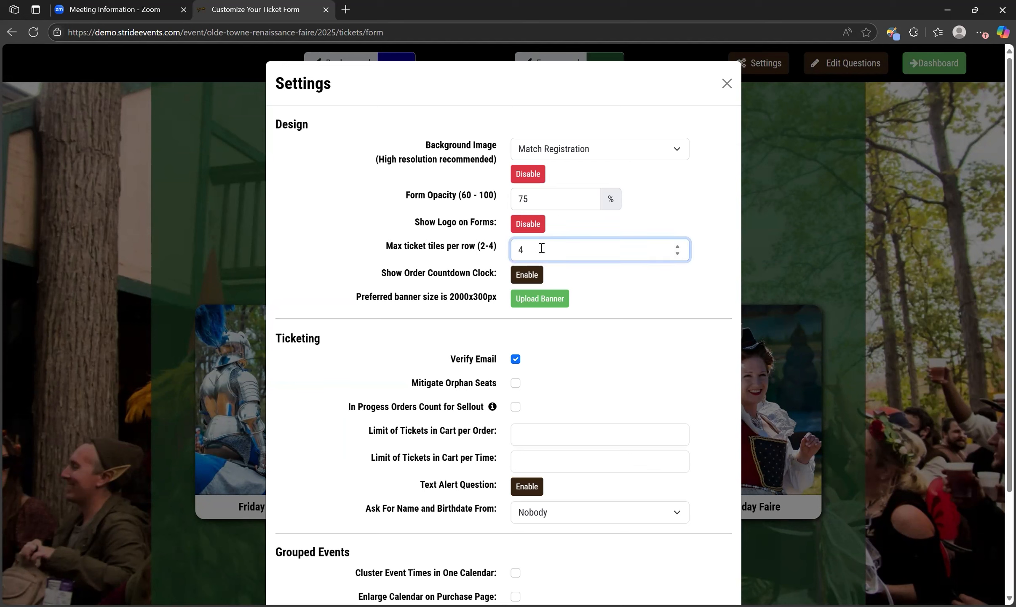
pyautogui.moveTo(539, 249); pyautogui.dragTo(509, 252)
pyautogui.click(605, 271)
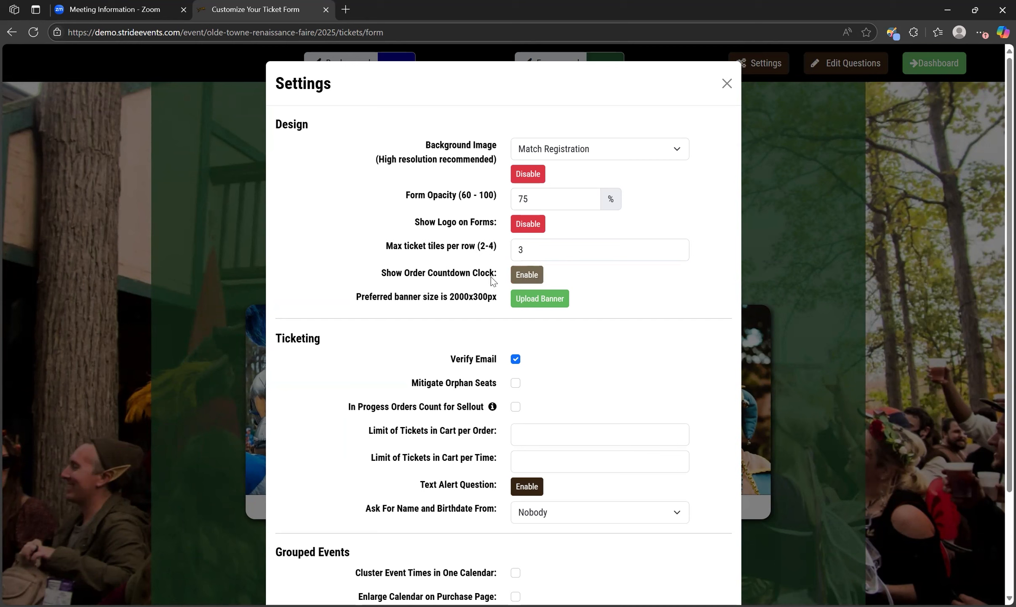
pyautogui.click(524, 278)
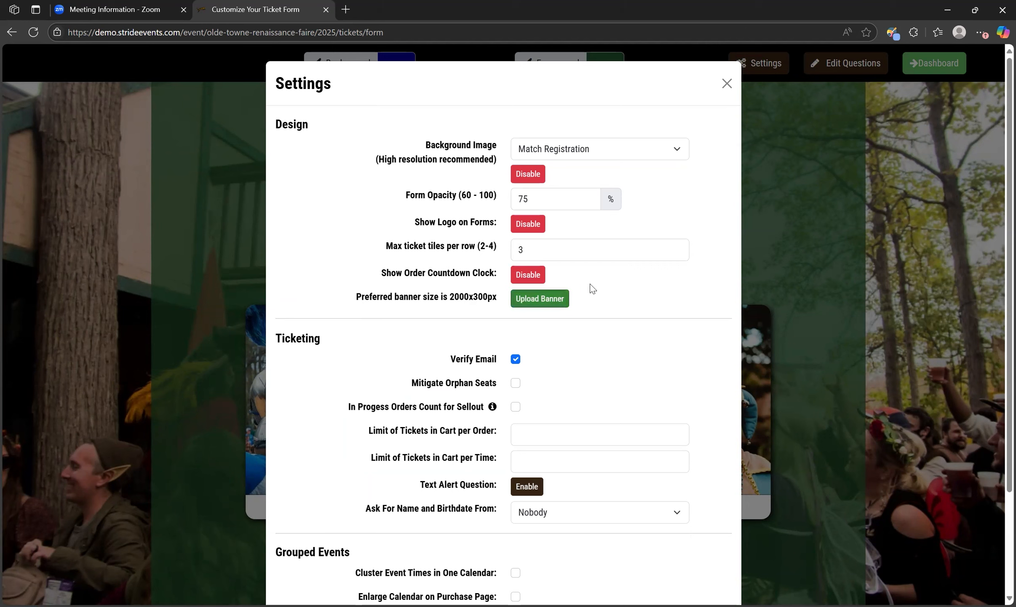
pyautogui.click(726, 84)
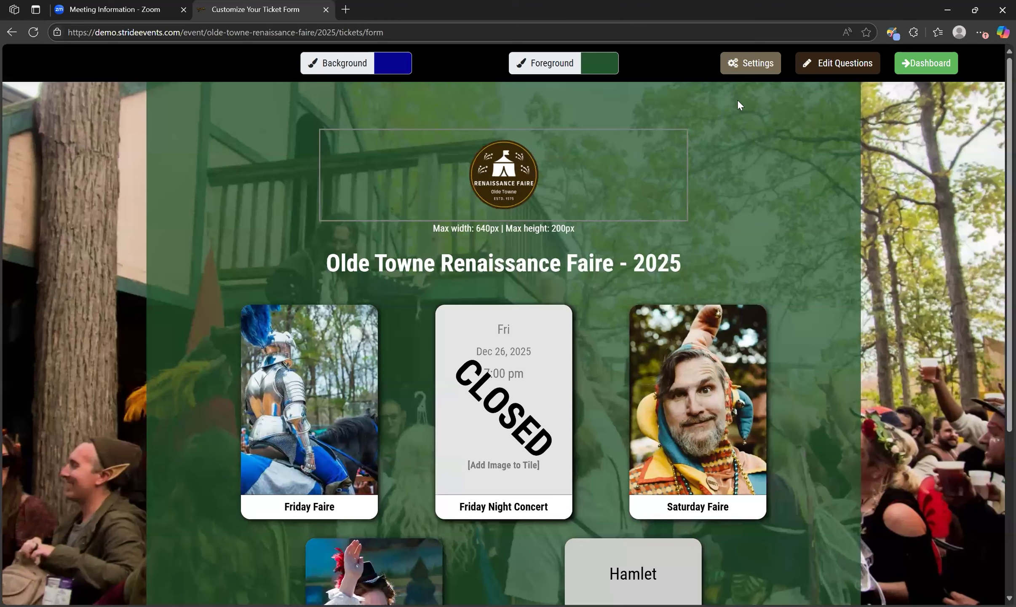
# Reorder the ticket tiles to Friday Faire, Saturday Faire, Sunday Faire, Hamlet, Friday Night Concert
pyautogui.scroll(-3, 804, 306)
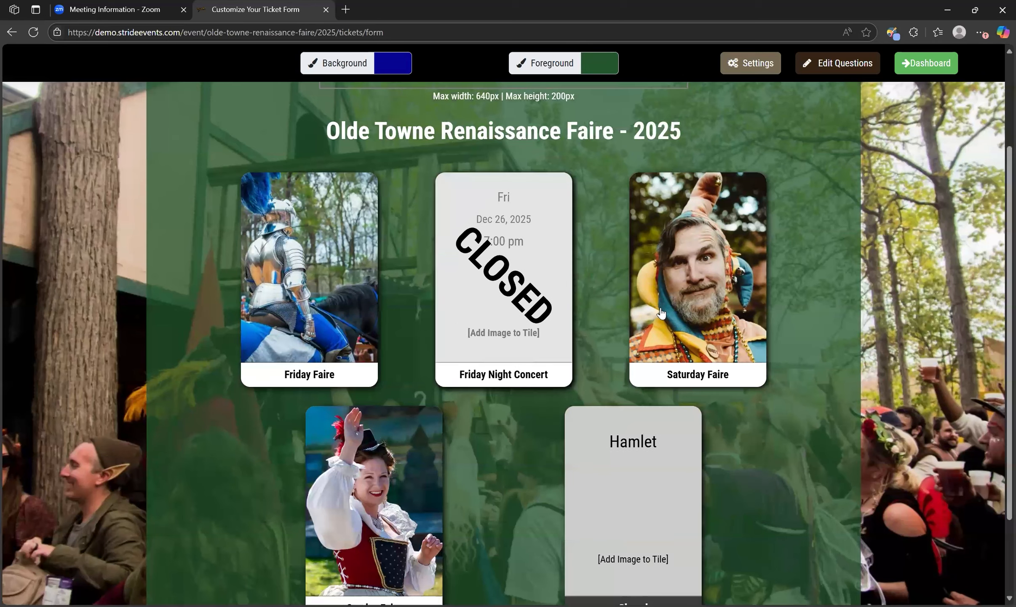
pyautogui.scroll(-2, 709, 367)
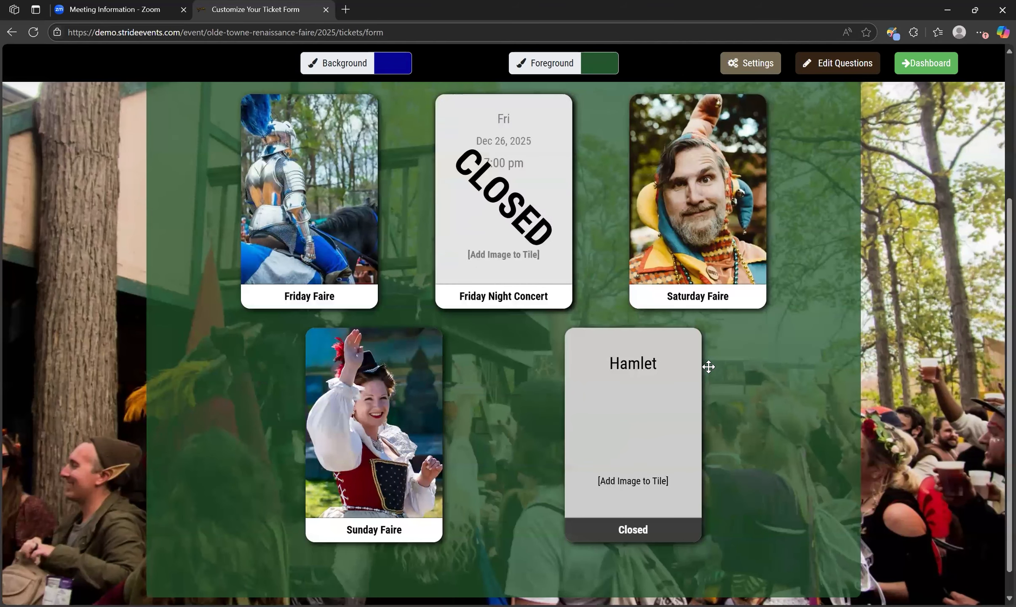
pyautogui.scroll(2, 709, 366)
pyautogui.scroll(-3, 708, 367)
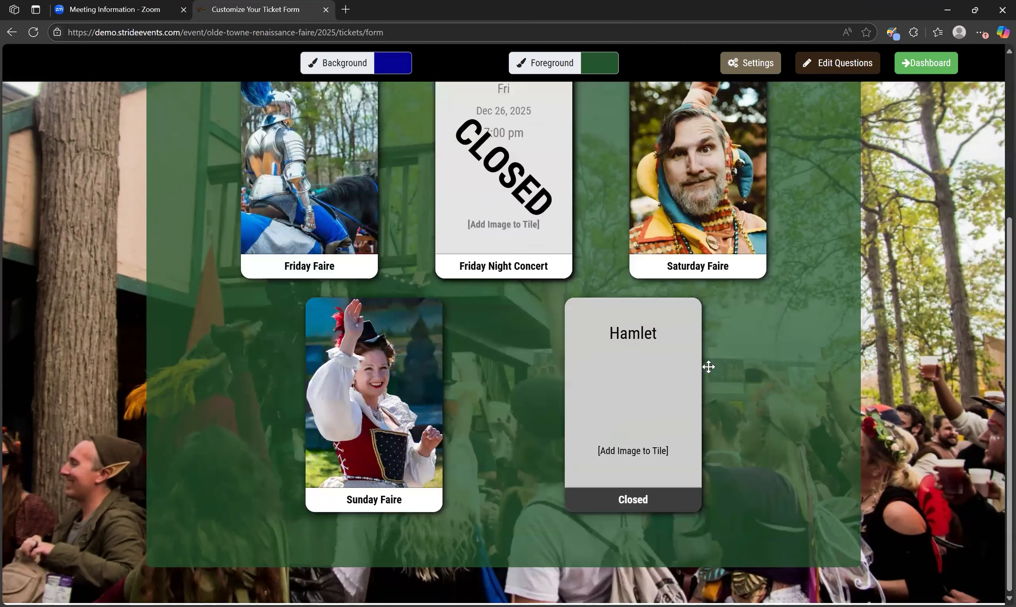
pyautogui.scroll(1, 709, 366)
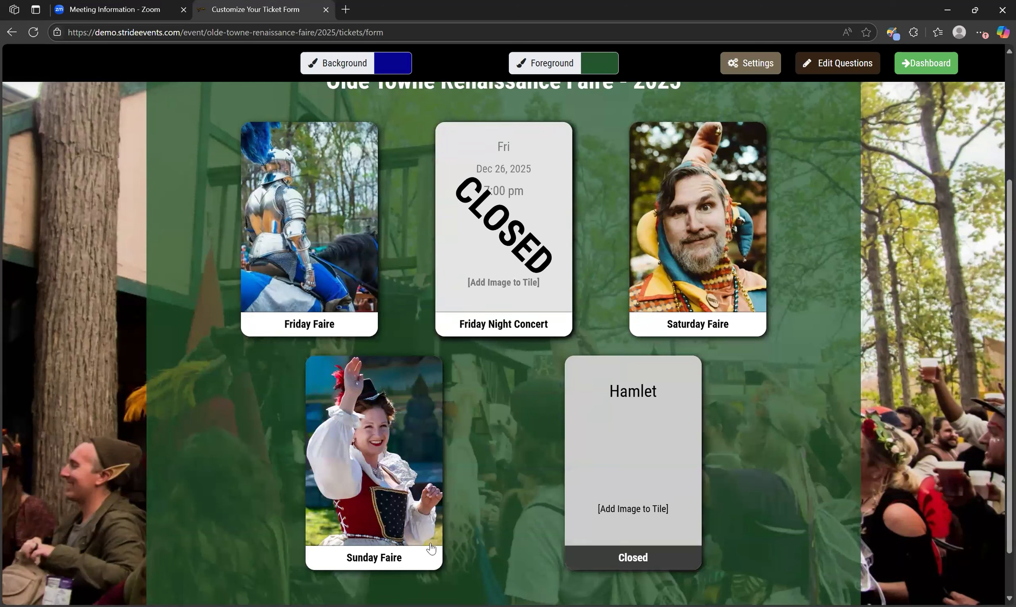
pyautogui.moveTo(426, 556); pyautogui.dragTo(496, 315)
pyautogui.moveTo(640, 294)
pyautogui.mouseDown()
pyautogui.moveTo(685, 297)
pyautogui.moveTo(624, 308)
pyautogui.mouseUp()
pyautogui.moveTo(460, 318); pyautogui.dragTo(499, 564)
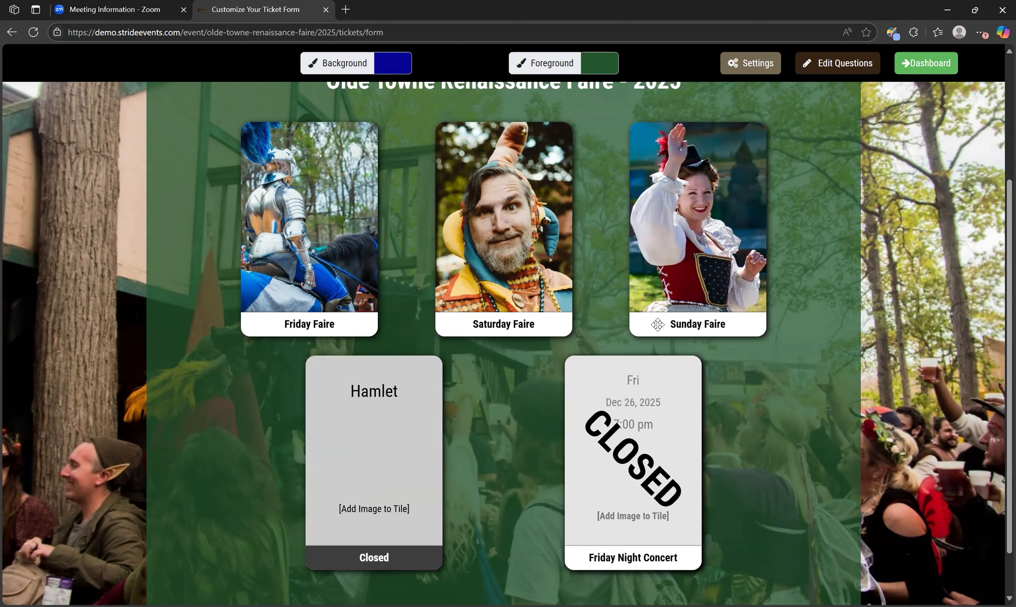
# Shrink the Saturday Faire tile image slightly, reposition it within the tile frame, and save it
pyautogui.scroll(1, 548, 406)
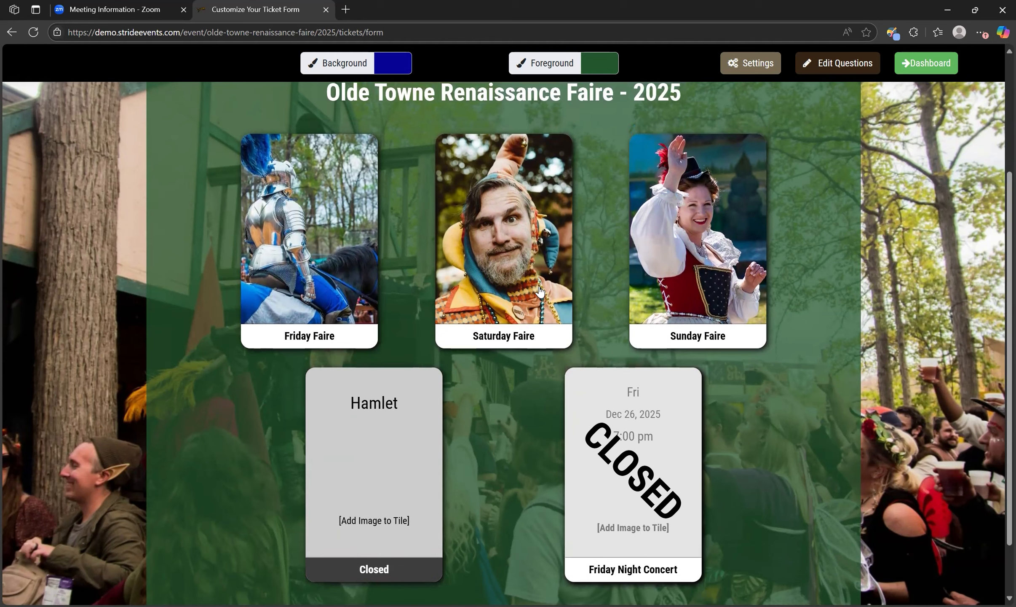
pyautogui.click(554, 312)
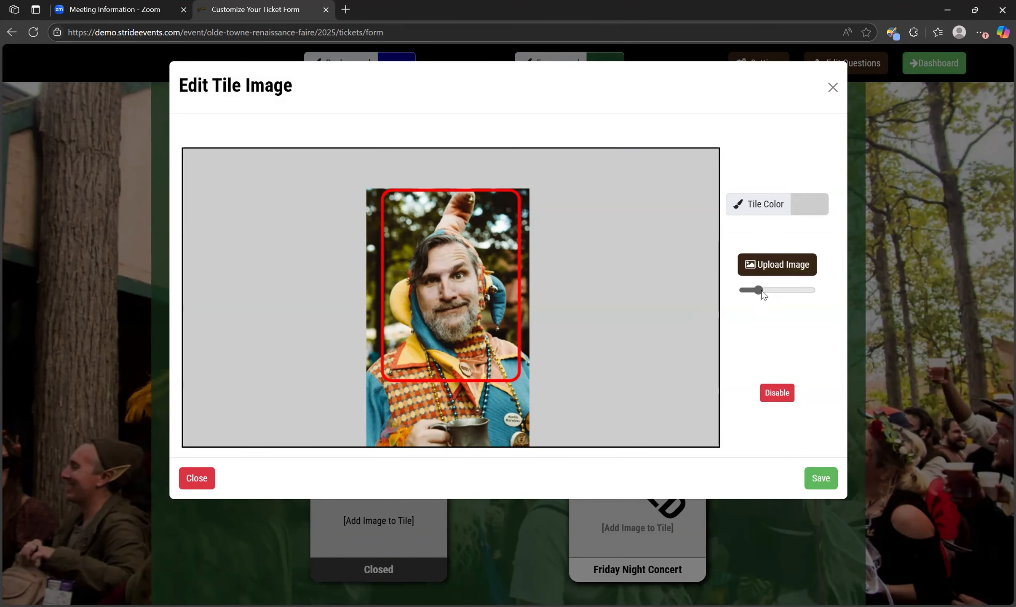
pyautogui.moveTo(504, 403)
pyautogui.mouseDown()
pyautogui.moveTo(533, 405)
pyautogui.moveTo(494, 410)
pyautogui.moveTo(494, 401)
pyautogui.mouseUp()
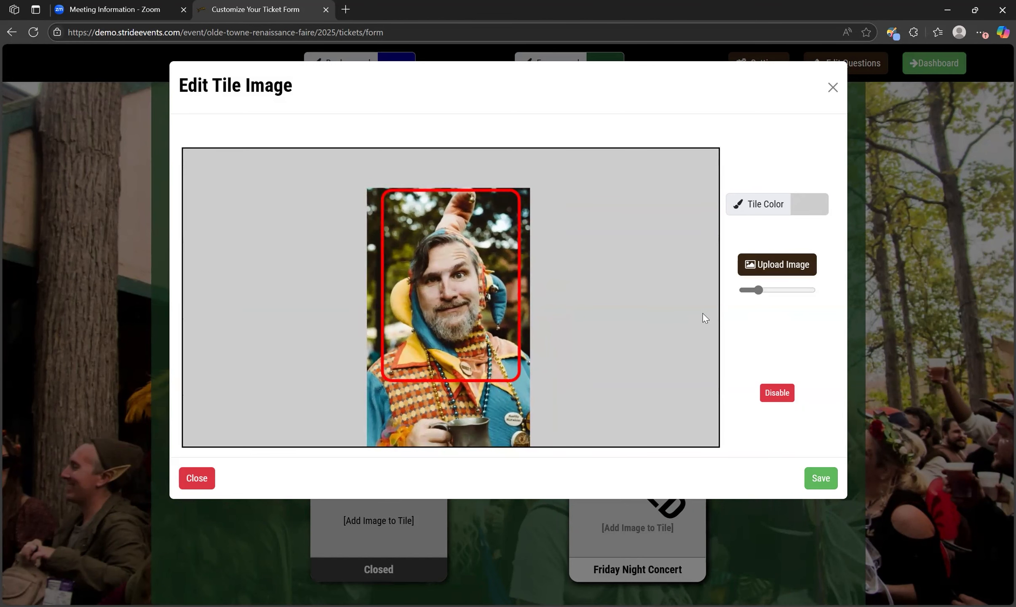
pyautogui.moveTo(761, 291); pyautogui.dragTo(763, 296)
pyautogui.moveTo(759, 291); pyautogui.dragTo(758, 292)
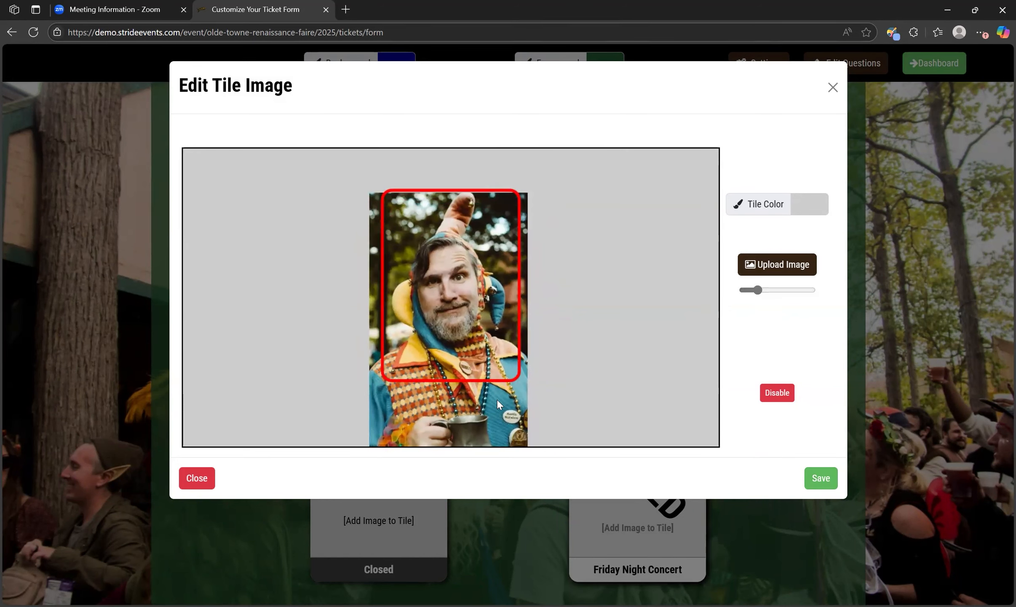
pyautogui.moveTo(497, 399); pyautogui.dragTo(497, 397)
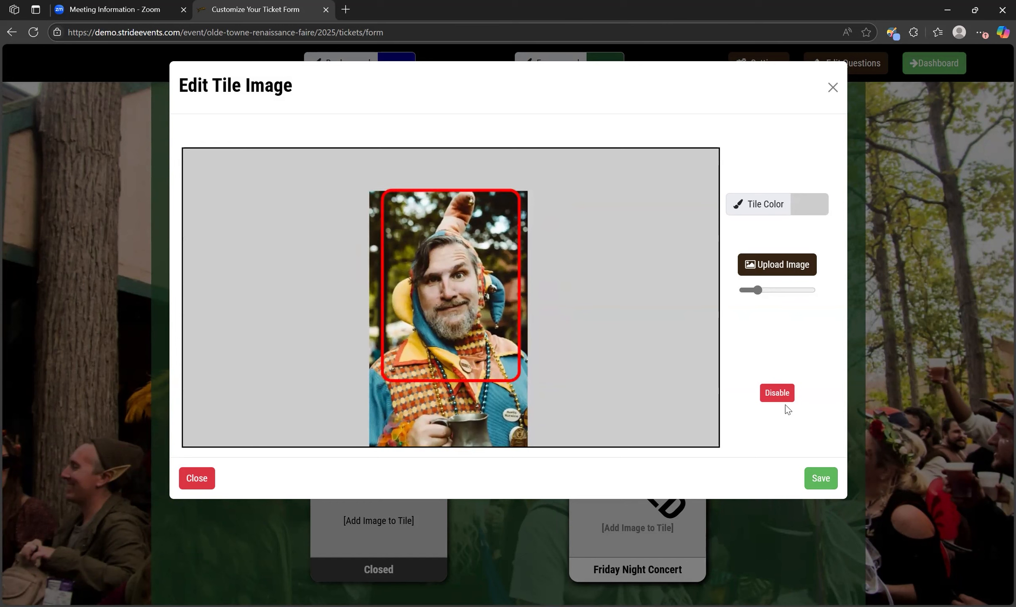
pyautogui.click(820, 479)
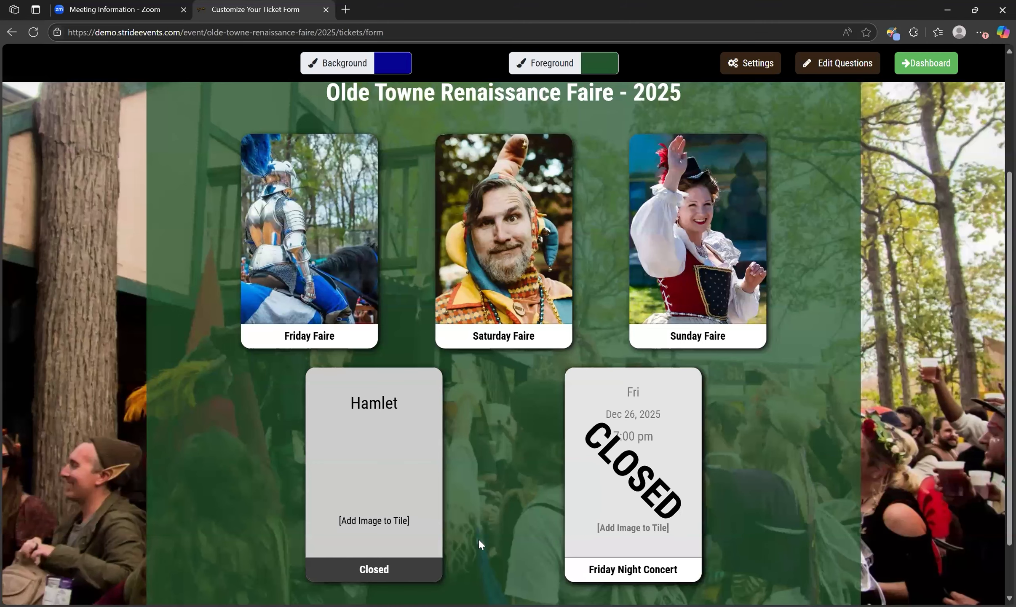
# Change the Hamlet tile's color to bright yellow and save it
pyautogui.scroll(-1, 408, 483)
pyautogui.click(416, 488)
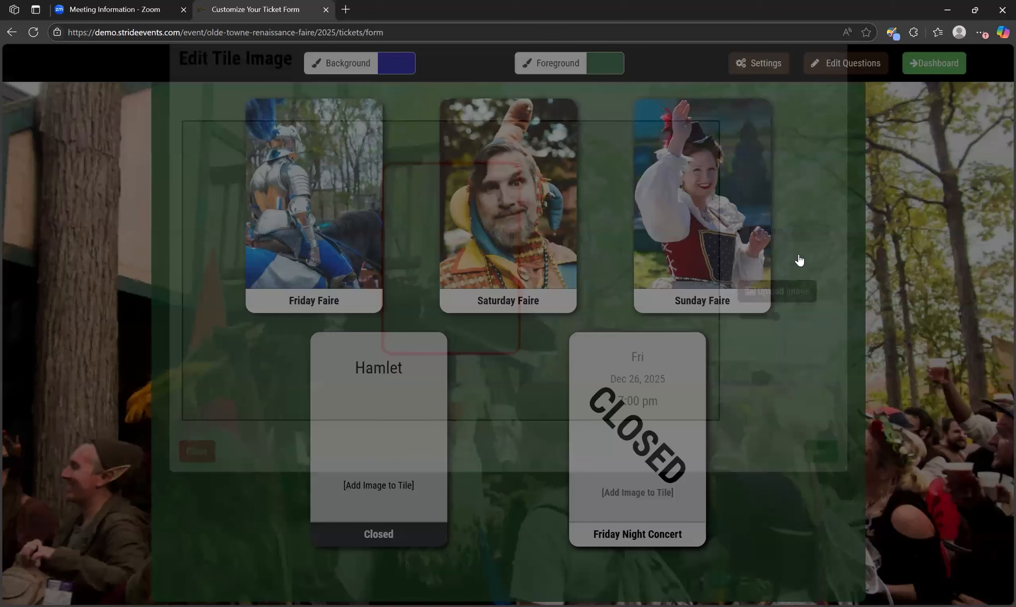
pyautogui.click(817, 265)
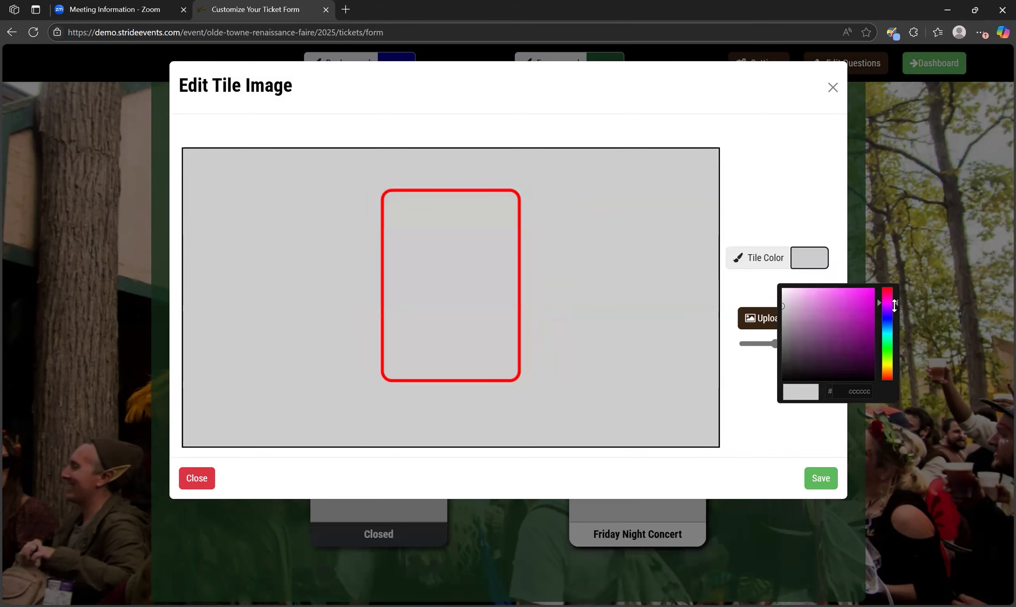
pyautogui.moveTo(896, 303); pyautogui.dragTo(899, 364)
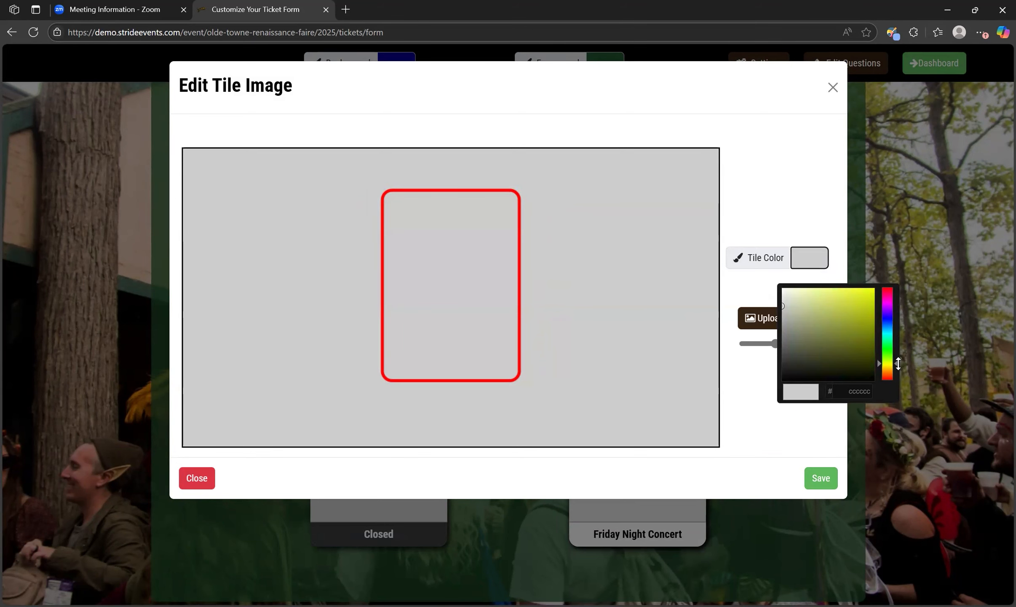
pyautogui.click(867, 292)
pyautogui.click(821, 477)
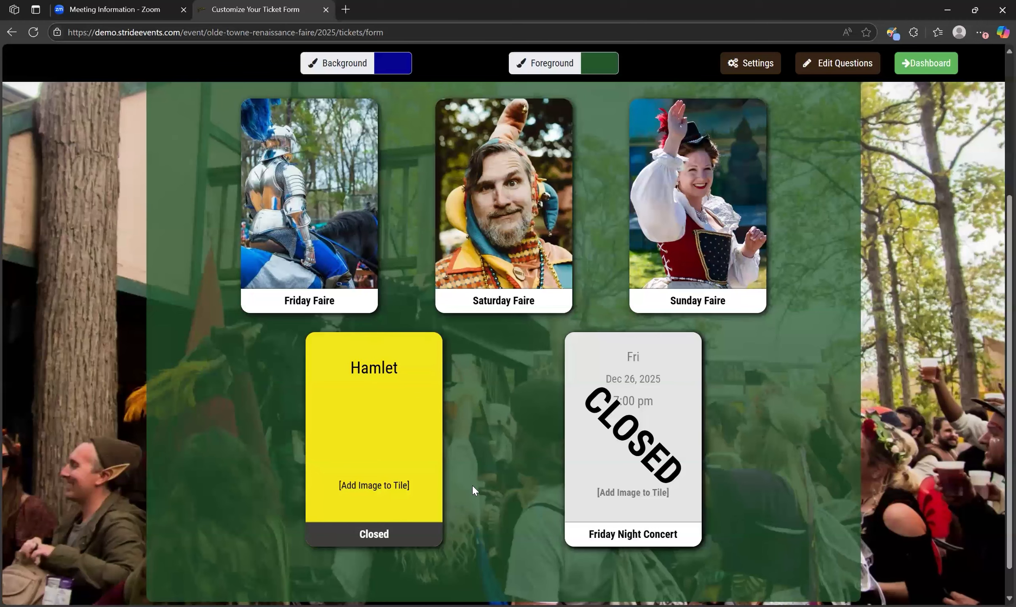
pyautogui.scroll(3, 473, 490)
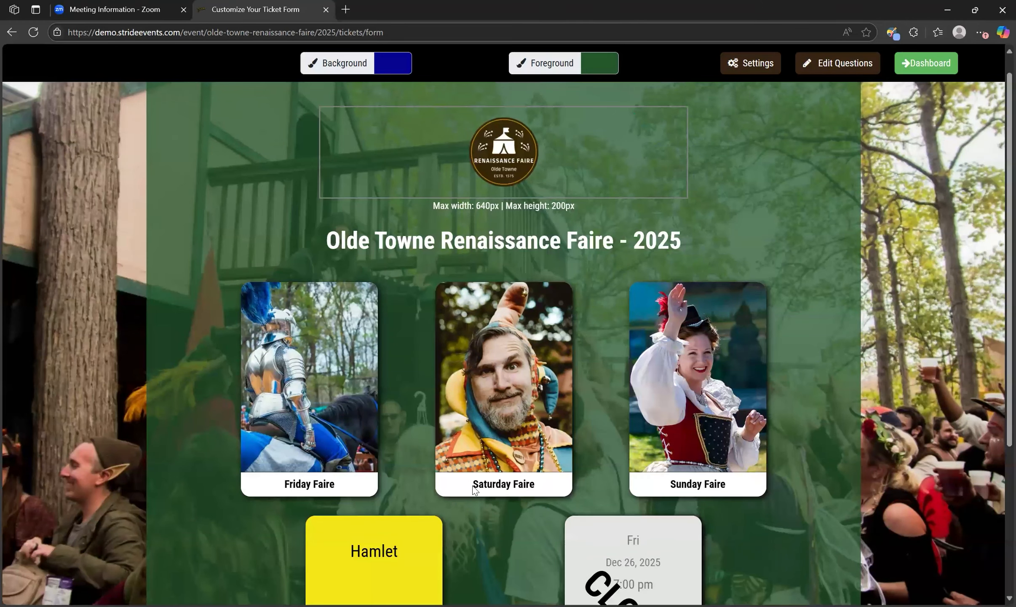
pyautogui.scroll(-4, 474, 489)
pyautogui.scroll(1, 474, 489)
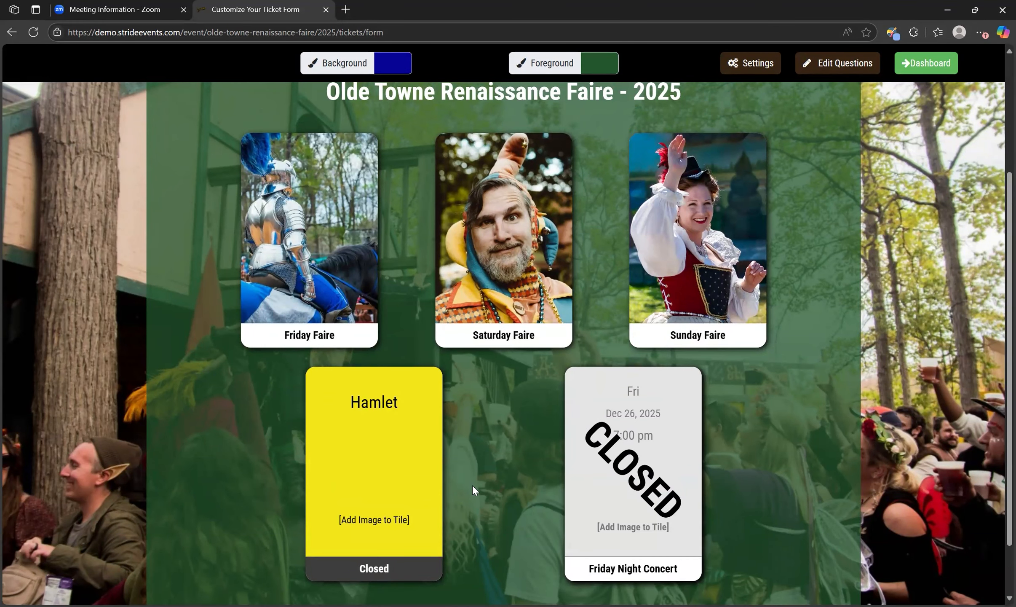
pyautogui.scroll(2, 473, 487)
pyautogui.scroll(2, 473, 488)
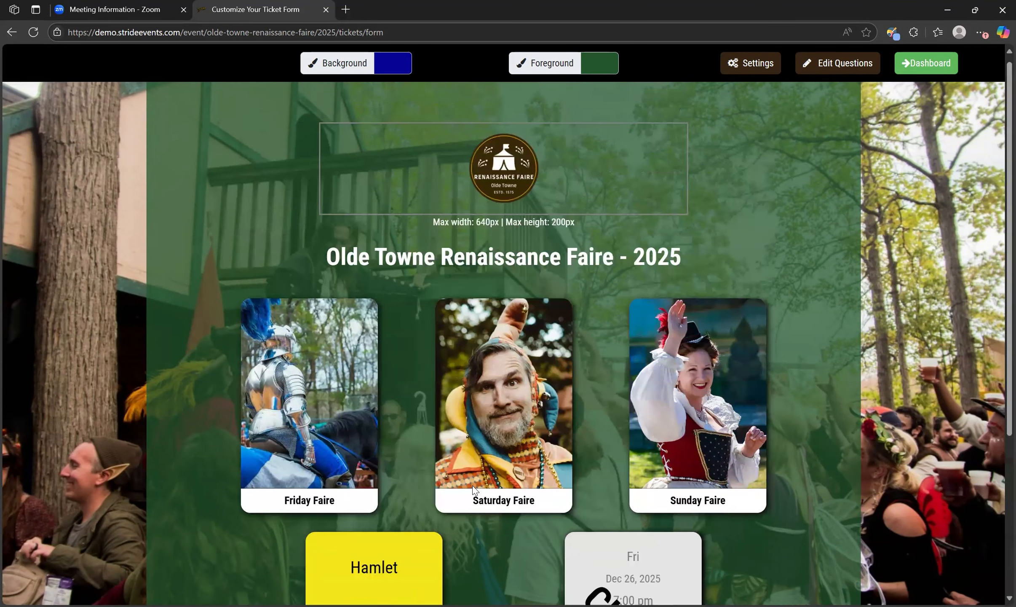
pyautogui.scroll(-4, 473, 488)
pyautogui.scroll(3, 473, 488)
pyautogui.scroll(1, 603, 275)
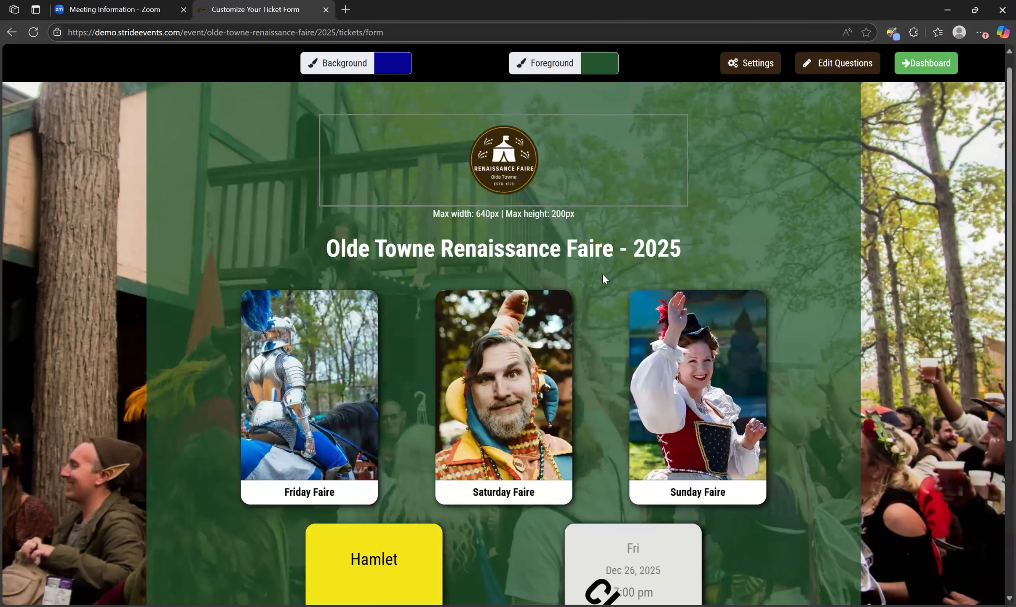
pyautogui.scroll(1, 780, 191)
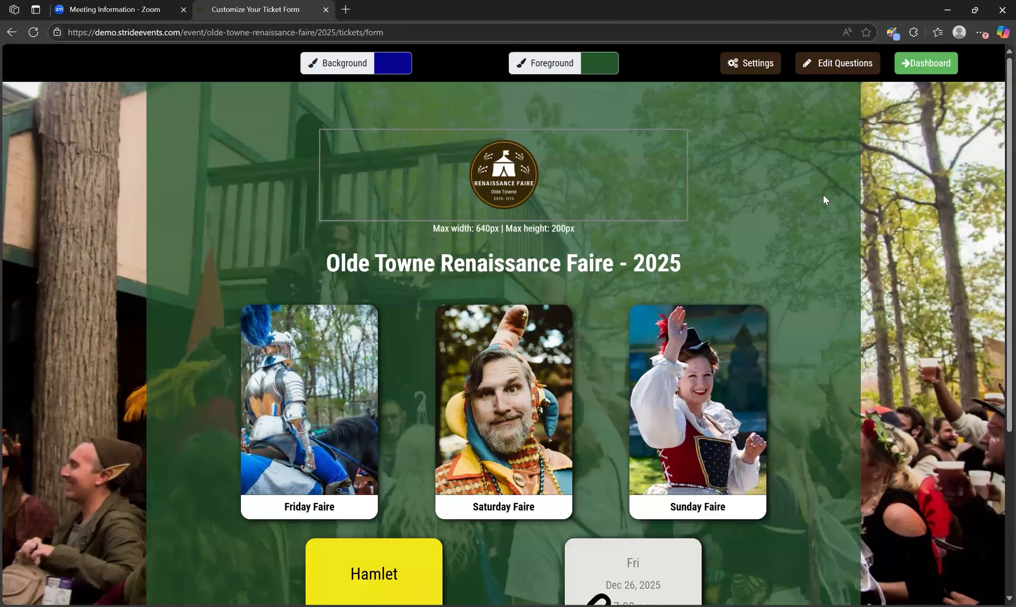
# Review the form's ticketing settings, including the choices for whose name and birthdate are requested
pyautogui.click(742, 67)
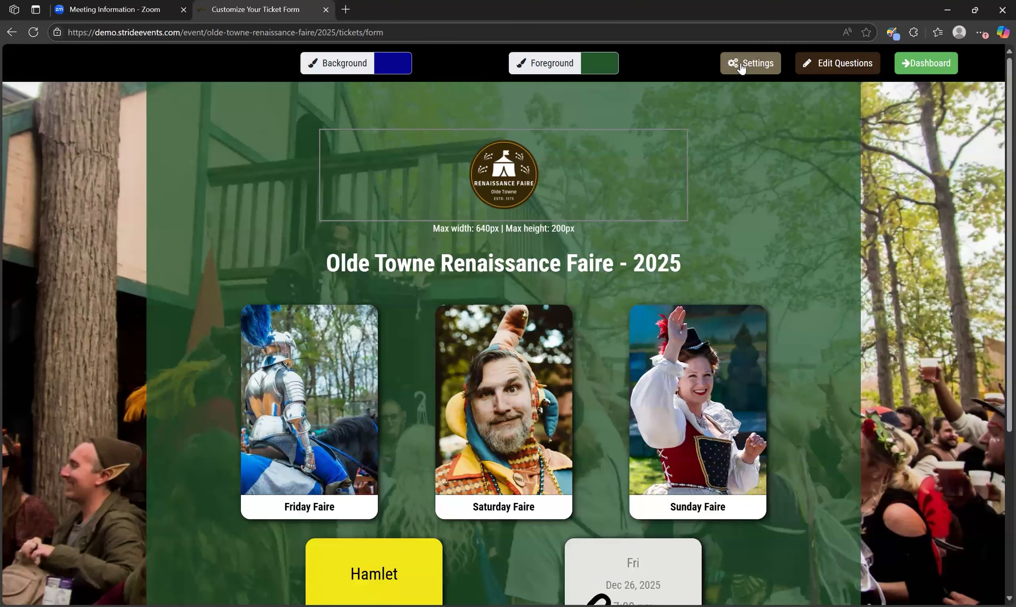
pyautogui.click(740, 64)
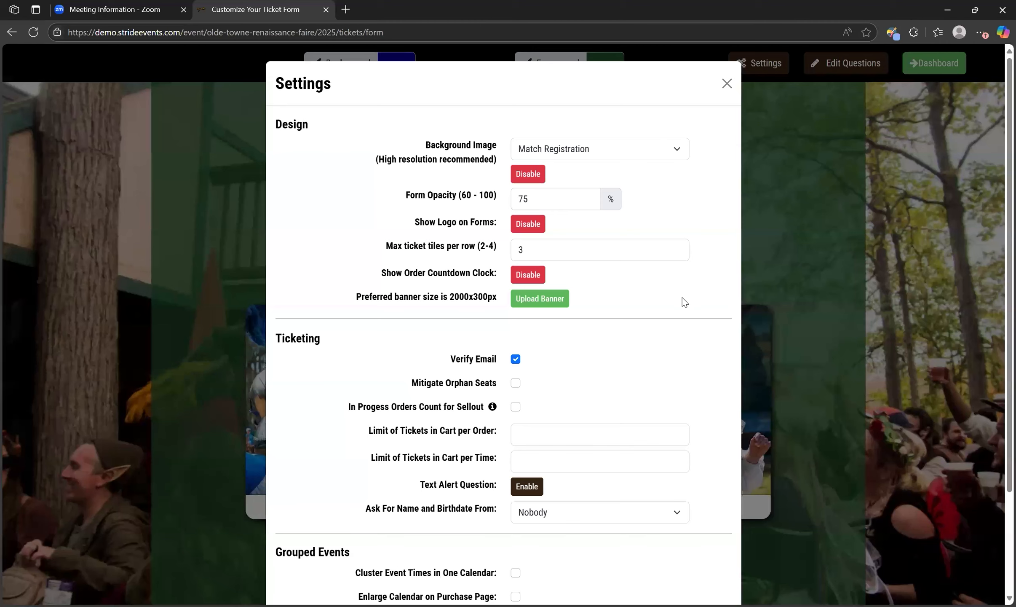
pyautogui.scroll(-1, 683, 298)
pyautogui.scroll(-2, 684, 301)
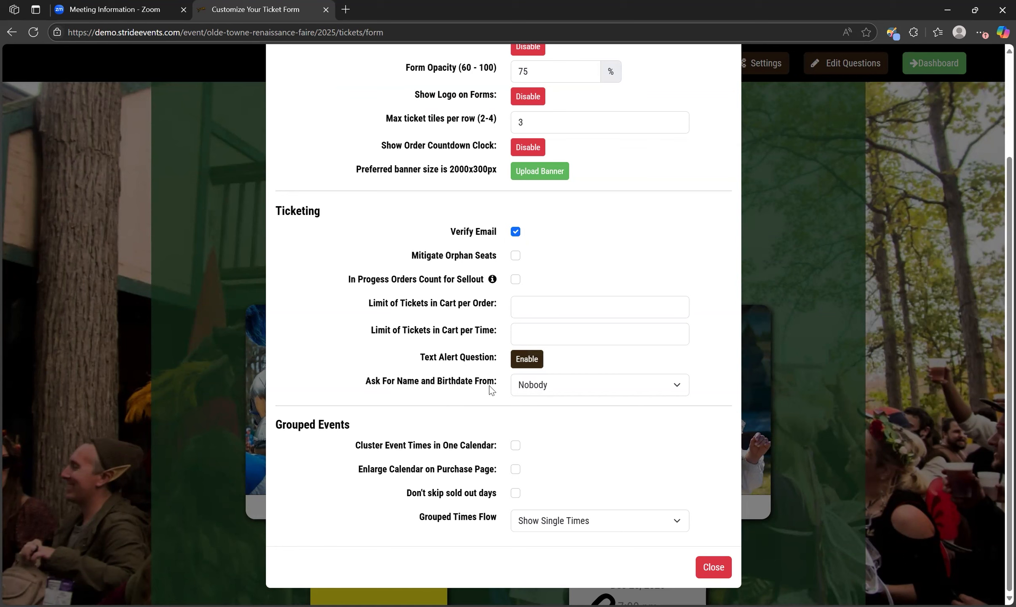
pyautogui.click(603, 390)
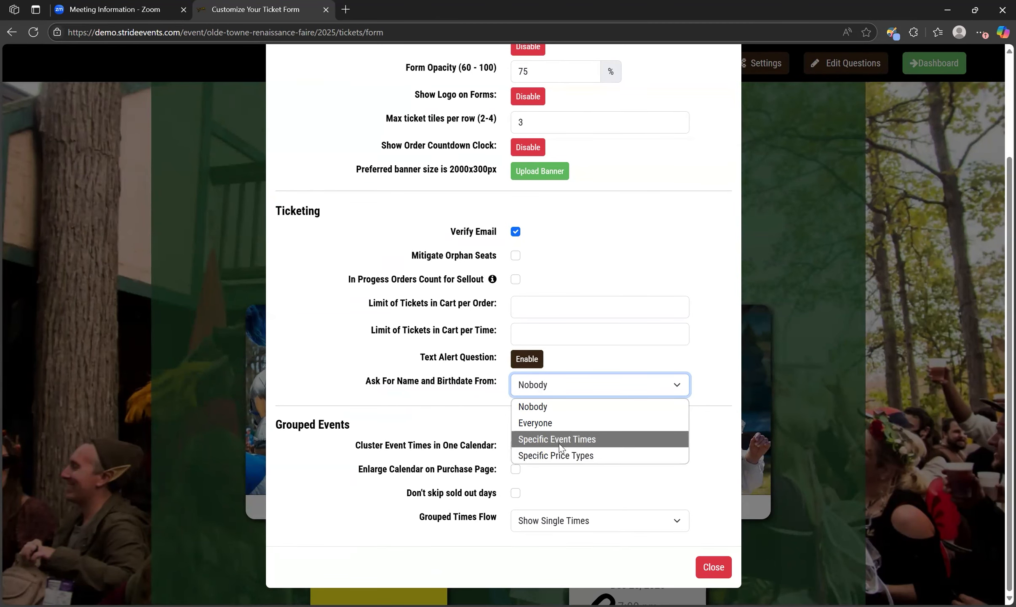
pyautogui.click(468, 387)
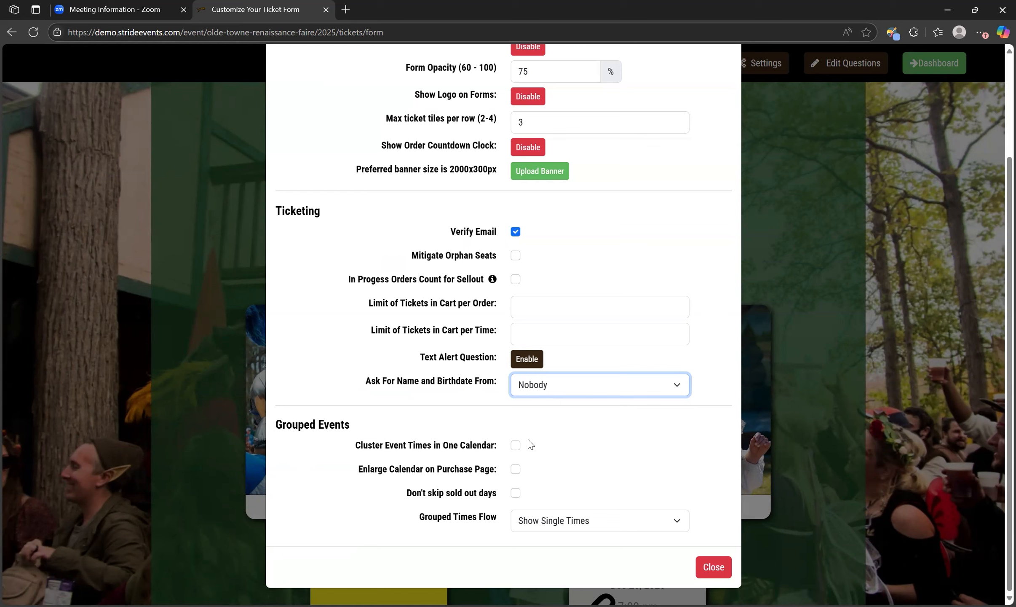
# Enable Enlarge Calendar on Purchase Page for grouped events, check the Grouped Times Flow choices, and close the form settings
pyautogui.click(515, 445)
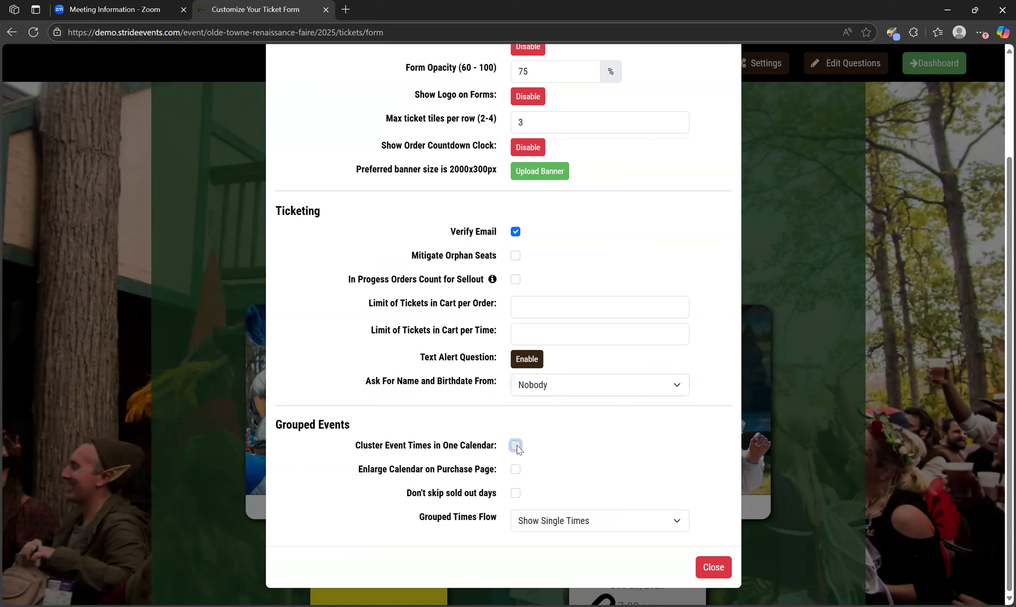
pyautogui.click(516, 472)
pyautogui.click(516, 471)
pyautogui.click(606, 524)
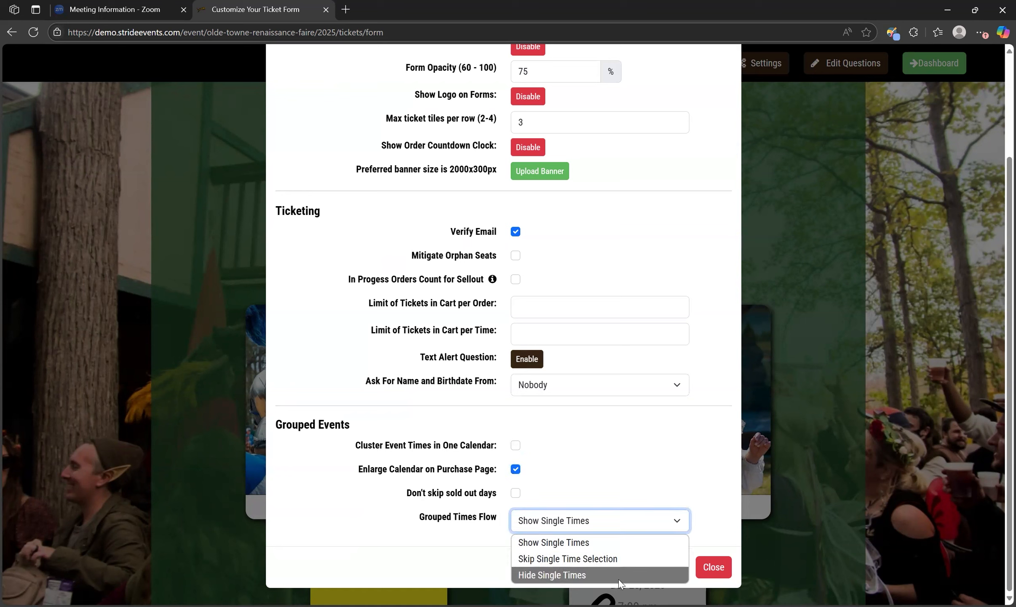
pyautogui.click(709, 520)
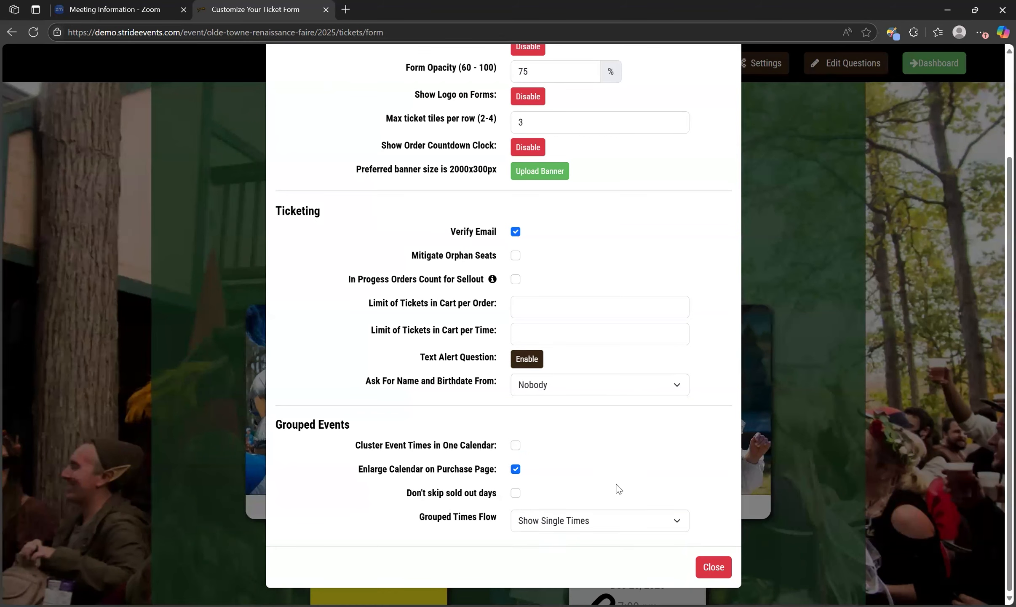
pyautogui.scroll(3, 670, 468)
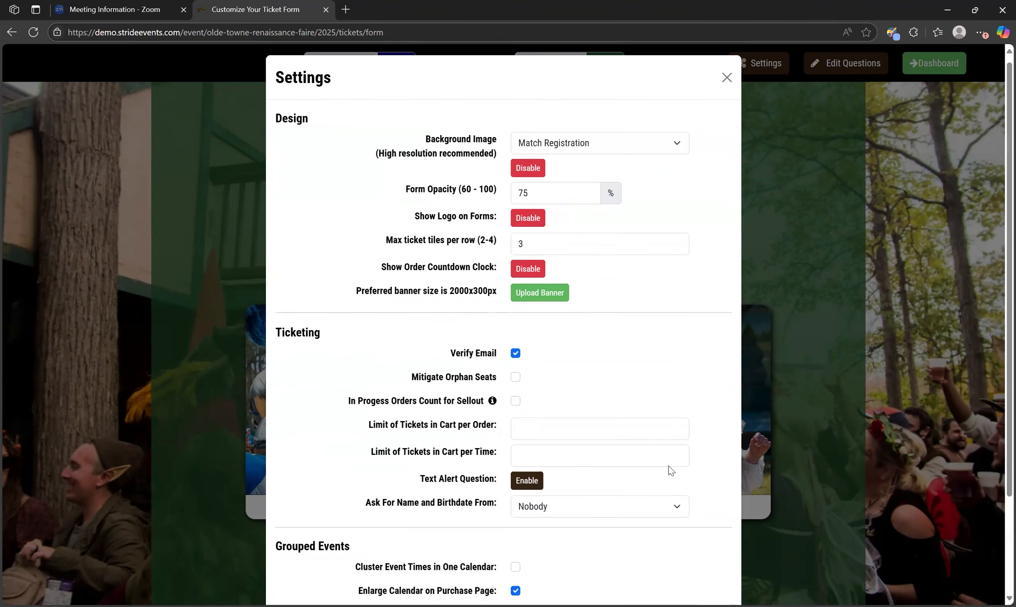
pyautogui.scroll(-3, 669, 465)
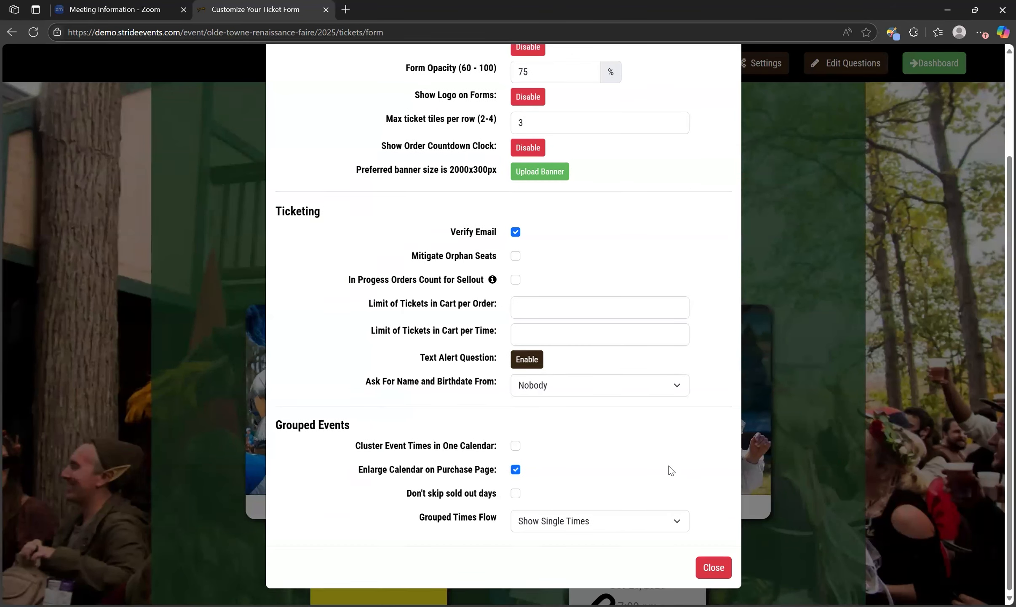
pyautogui.click(708, 567)
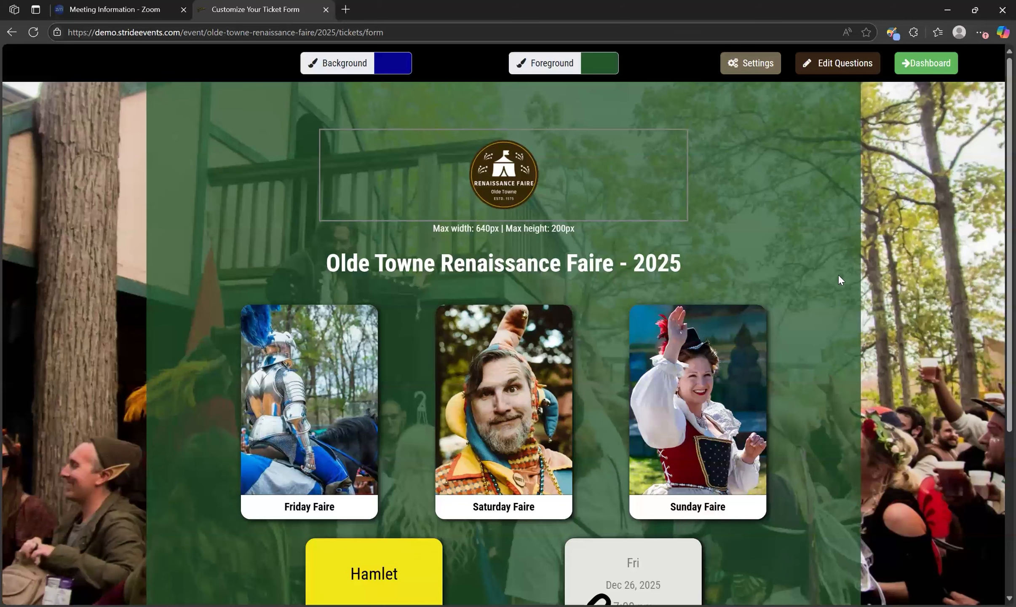
# Create a custom dropdown question for the ticket form with the text "What's your t-shirt size?"
pyautogui.click(857, 72)
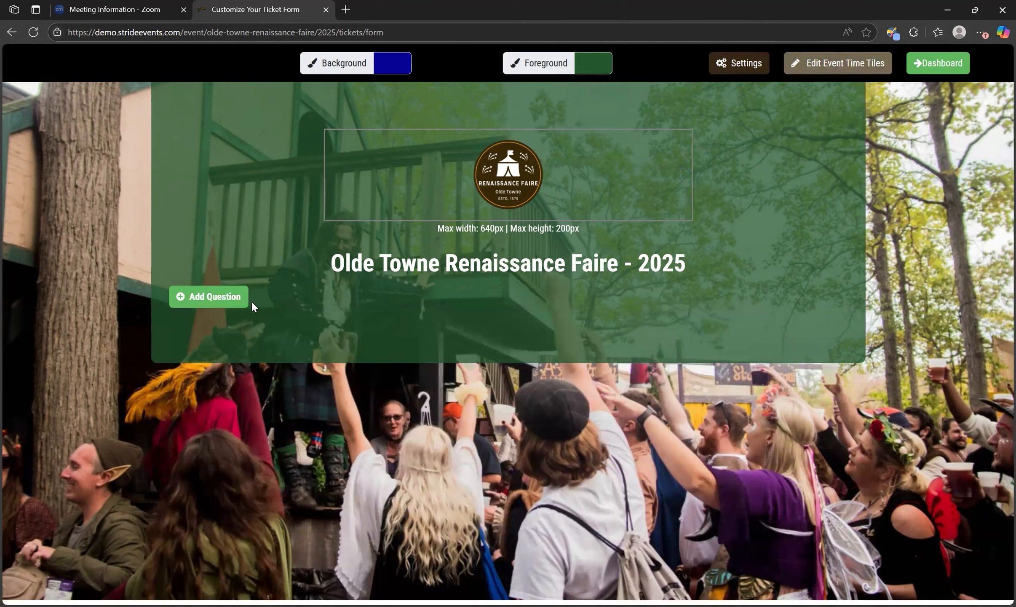
pyautogui.click(237, 298)
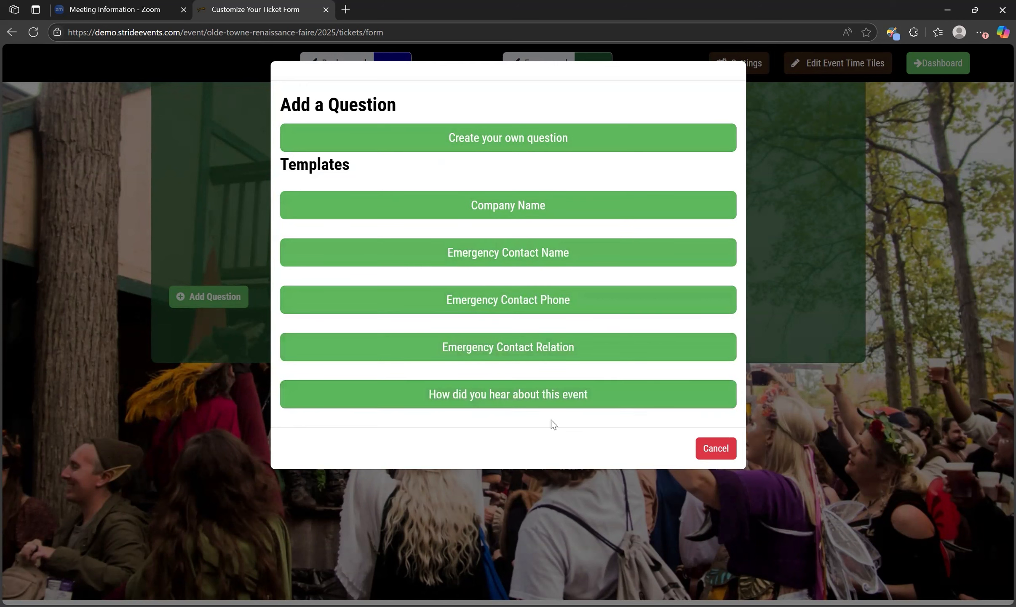
pyautogui.click(519, 144)
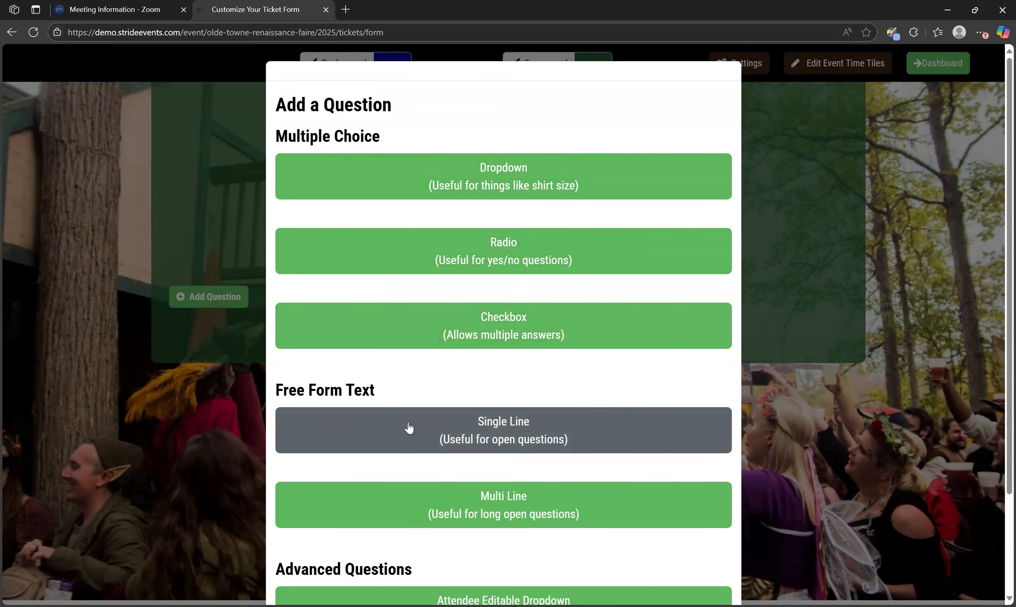
pyautogui.scroll(-3, 511, 437)
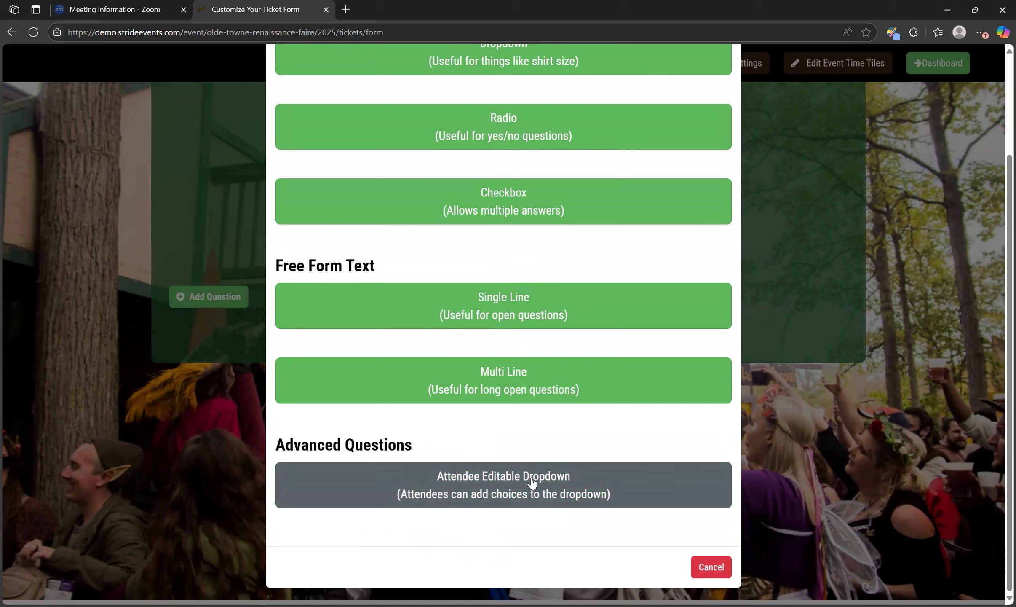
pyautogui.scroll(3, 532, 481)
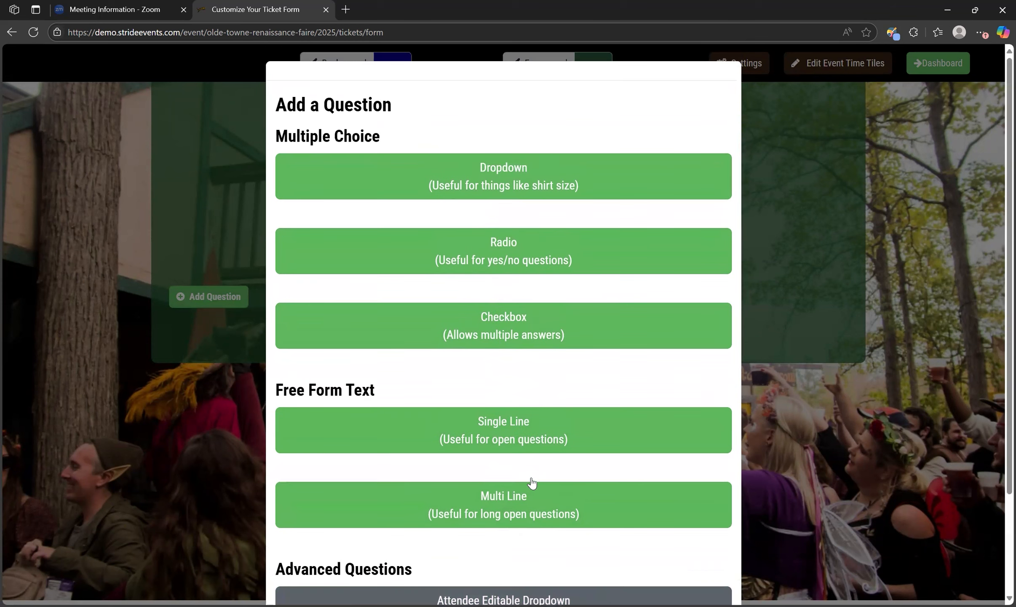
pyautogui.click(536, 184)
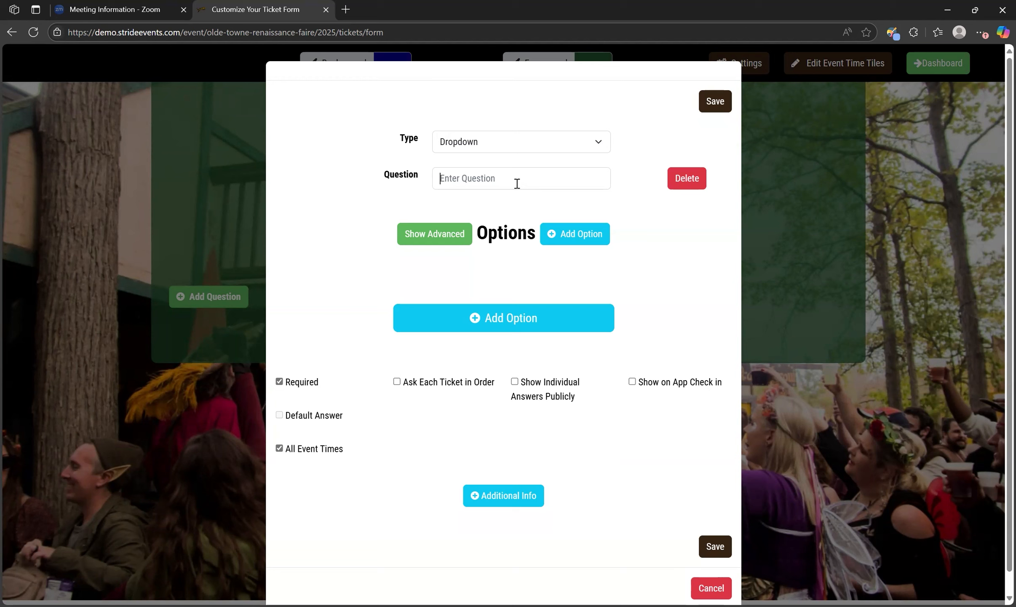
pyautogui.write("What's your t-shirt size?")
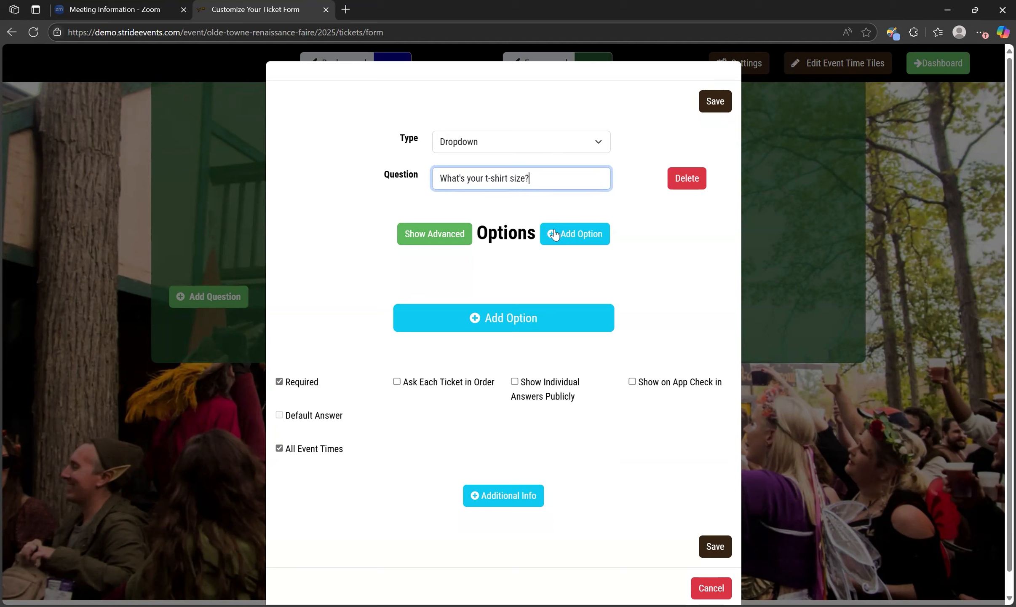
# Add four answer options to the t-shirt question: Small, Medium, Large and Extra Large
pyautogui.click(555, 234)
pyautogui.click(576, 240)
pyautogui.click(576, 240)
pyautogui.click(577, 240)
pyautogui.click(367, 291)
pyautogui.write('Small')
pyautogui.press('Tab')
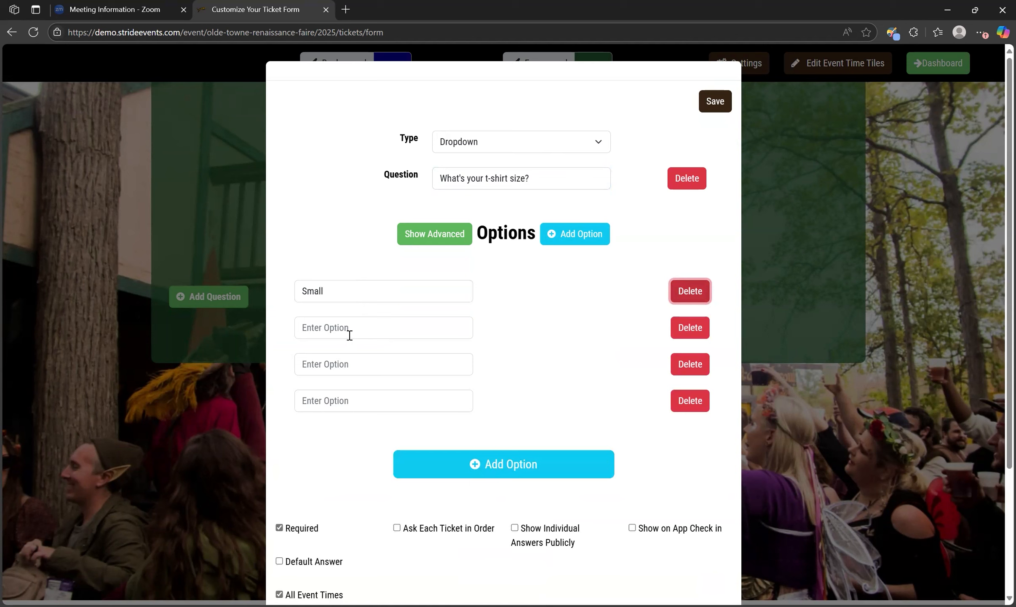
pyautogui.click(349, 335)
pyautogui.write('Medium')
pyautogui.click(350, 356)
pyautogui.write('Large')
pyautogui.click(352, 400)
pyautogui.write('Extra Large')
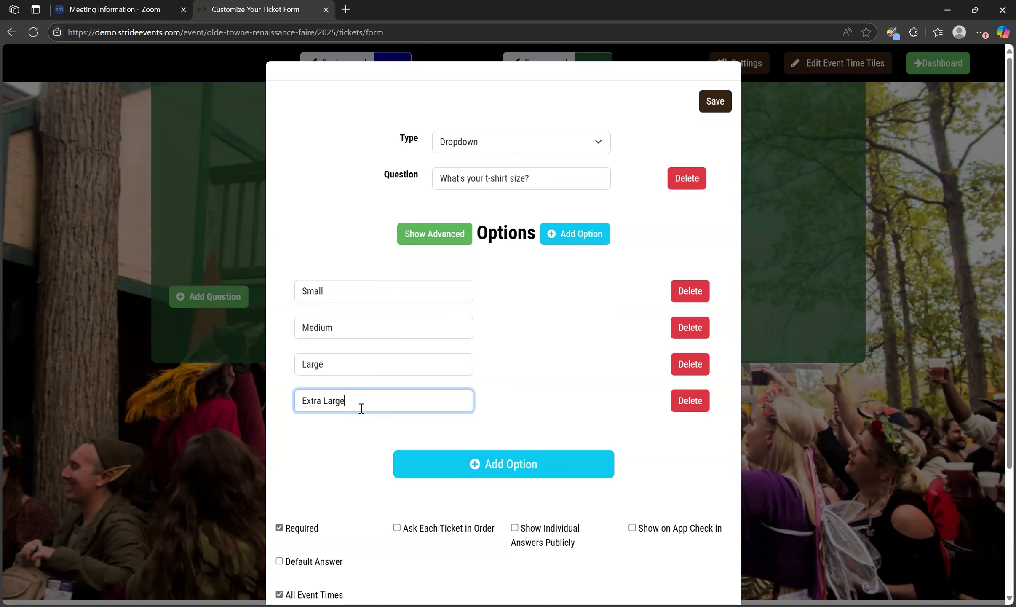
# Add a fifth answer option, "No t-shirt", to the t-shirt size question
pyautogui.click(465, 460)
pyautogui.click(373, 438)
pyautogui.write('No')
pyautogui.press('BackSpace')
pyautogui.press('BackSpace')
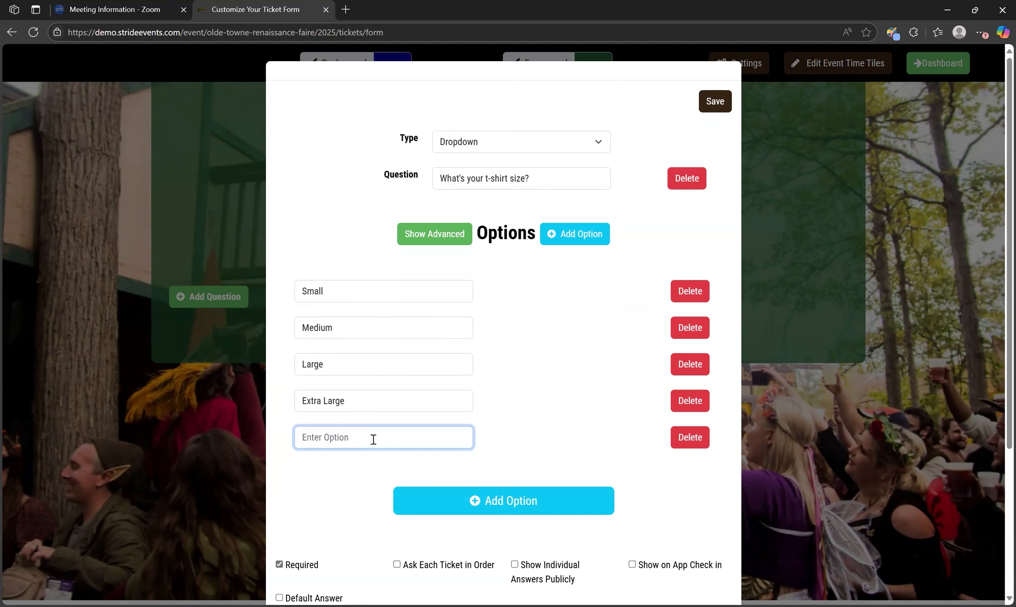
pyautogui.write('No t-shirt')
# Using the advanced option settings, price Small at $5.00, limit it to 50, and show its remaining quantity
pyautogui.click(432, 233)
pyautogui.scroll(-3, 506, 410)
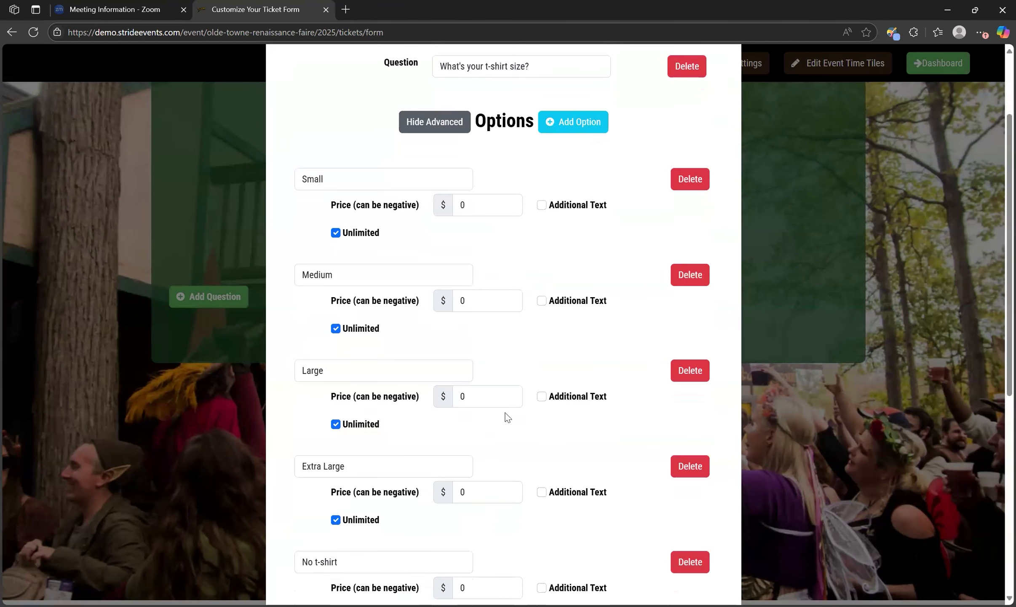
pyautogui.doubleClick(468, 205)
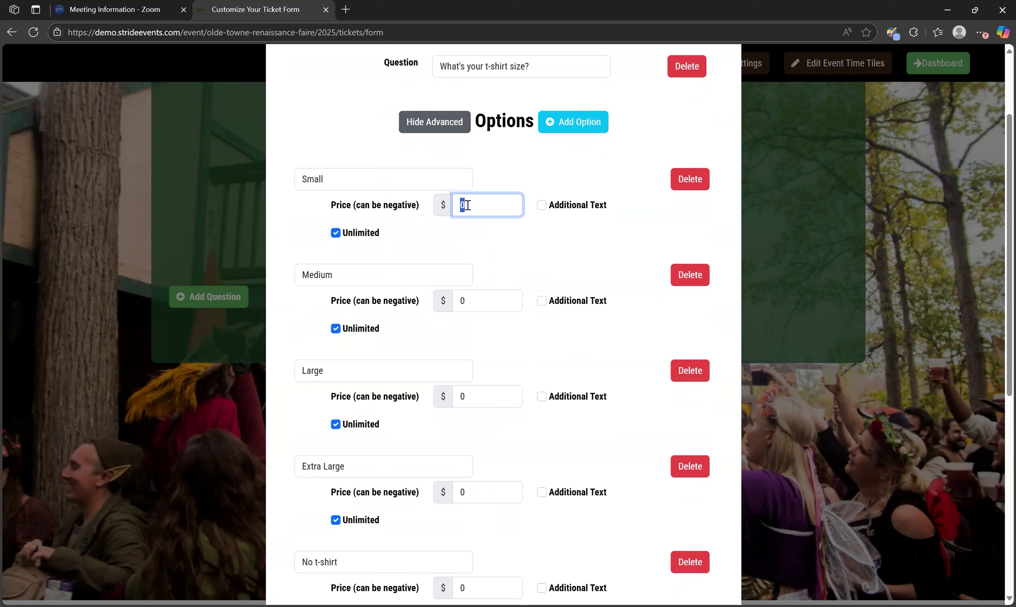
pyautogui.write('5.00')
pyautogui.click(336, 233)
pyautogui.doubleClick(504, 236)
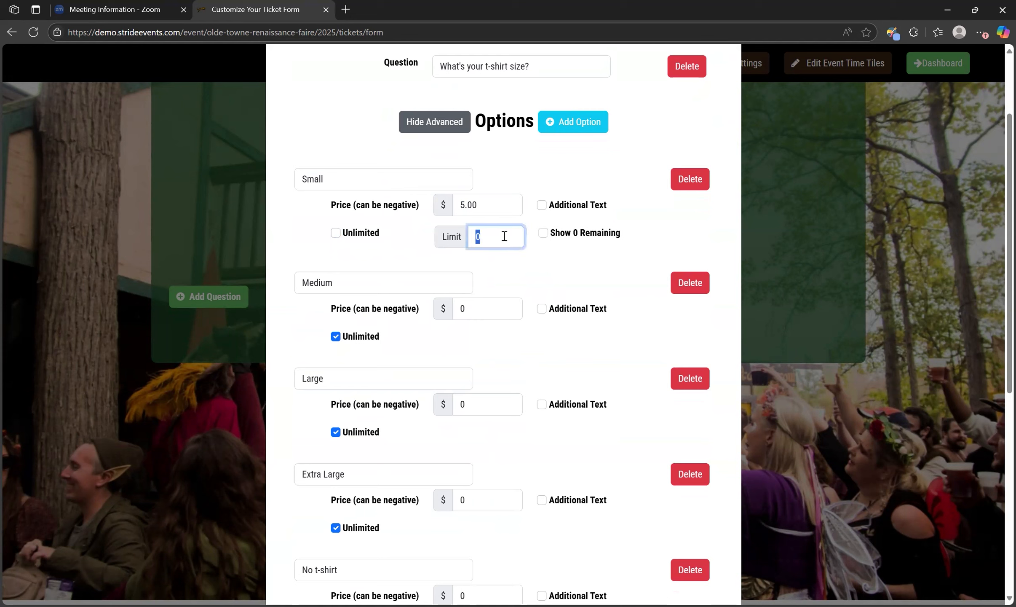
pyautogui.write('50')
pyautogui.click(543, 234)
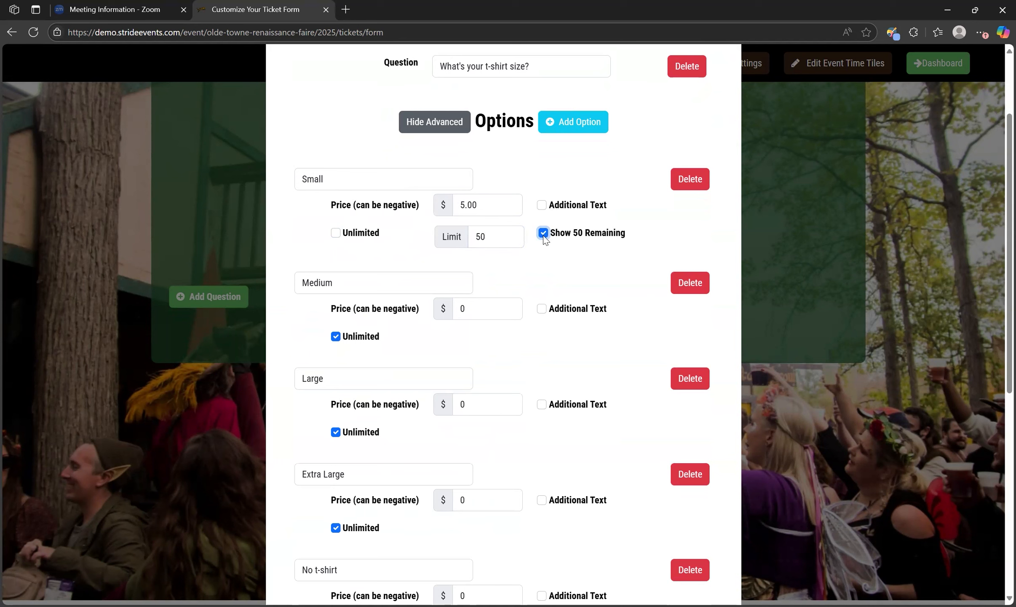
# Set the price of the "No t-shirt" option to -5.00 dollars
pyautogui.scroll(-1, 557, 375)
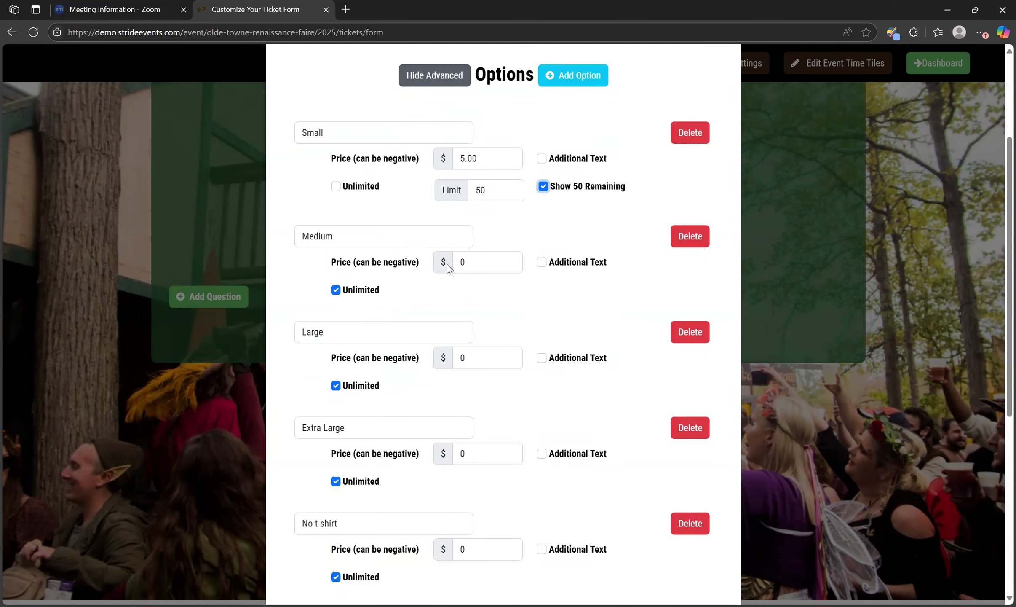
pyautogui.scroll(-2, 465, 271)
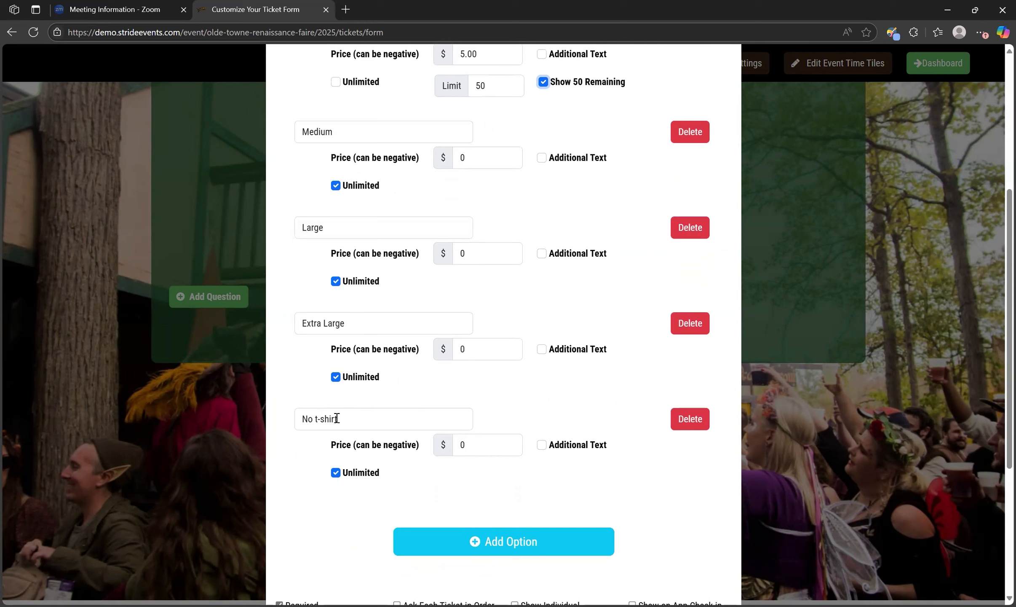
pyautogui.click(468, 441)
pyautogui.press('BackSpace')
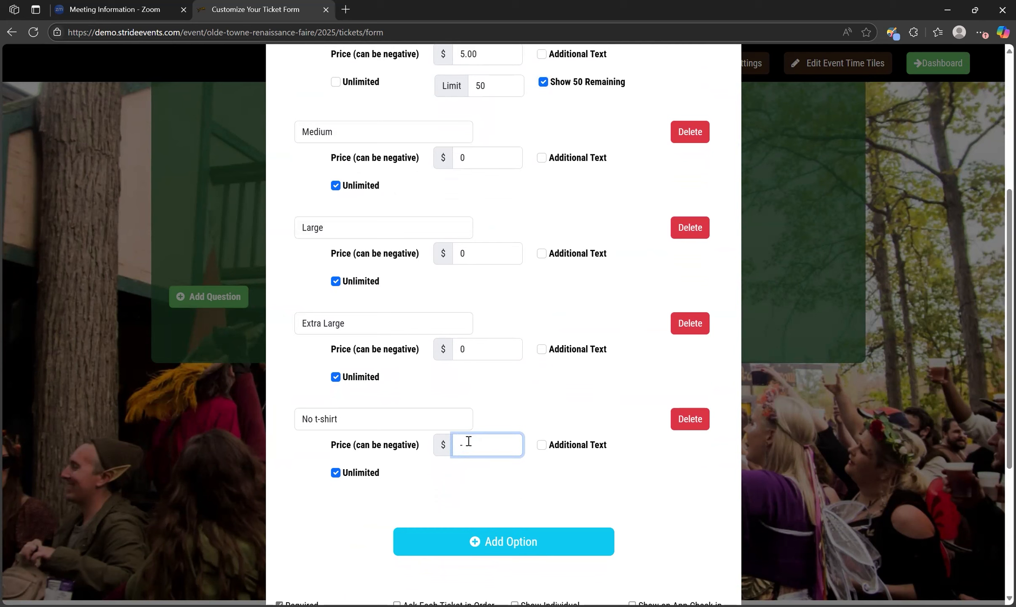
pyautogui.write('-5.0')
pyautogui.click(673, 510)
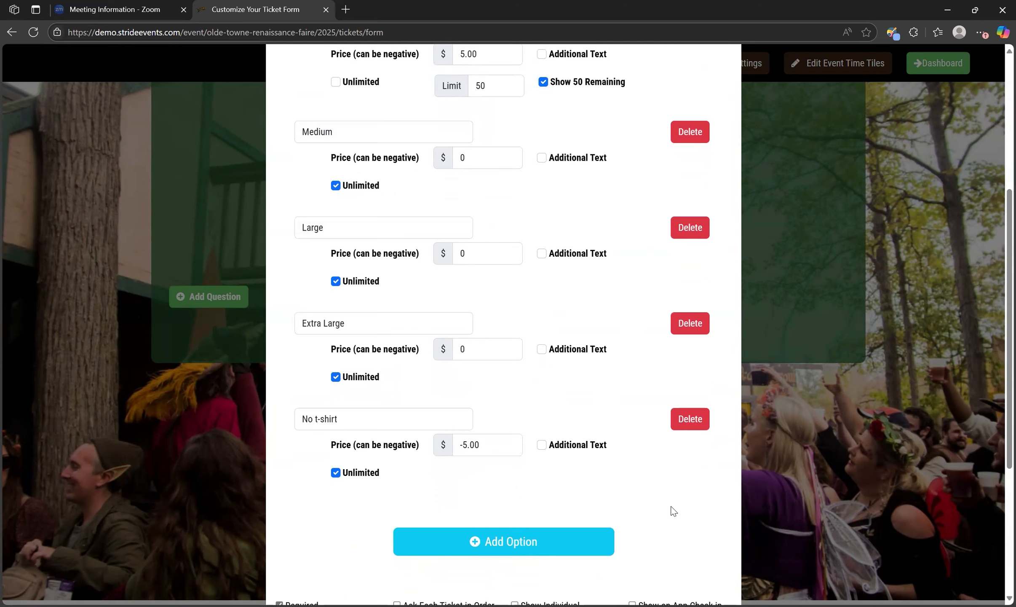
# Have the t-shirt question asked for each ticket in the order, and toggle its default answer setting on and back off
pyautogui.scroll(3, 615, 463)
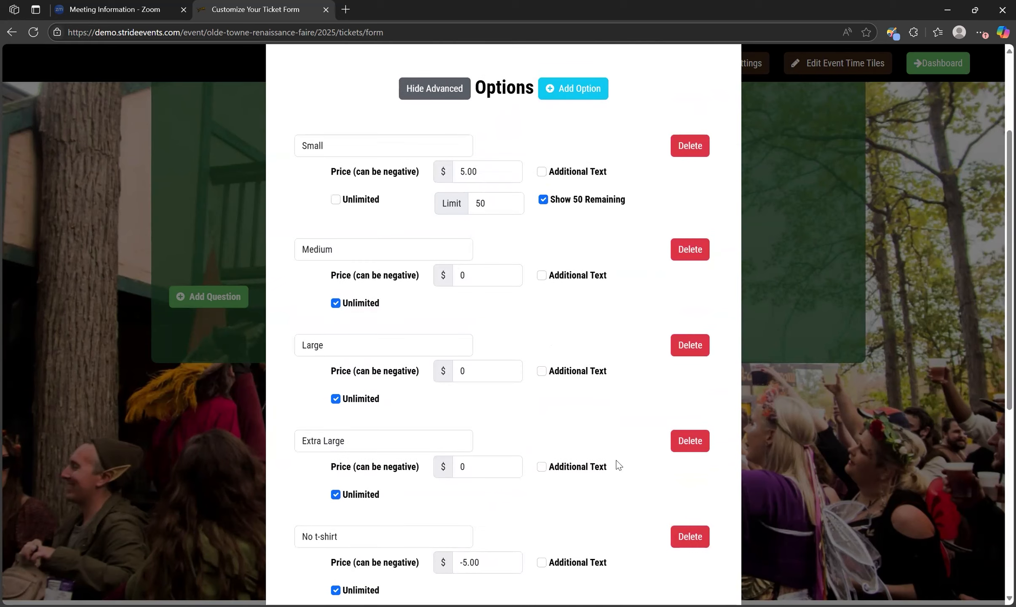
pyautogui.scroll(3, 616, 463)
pyautogui.scroll(-2, 615, 463)
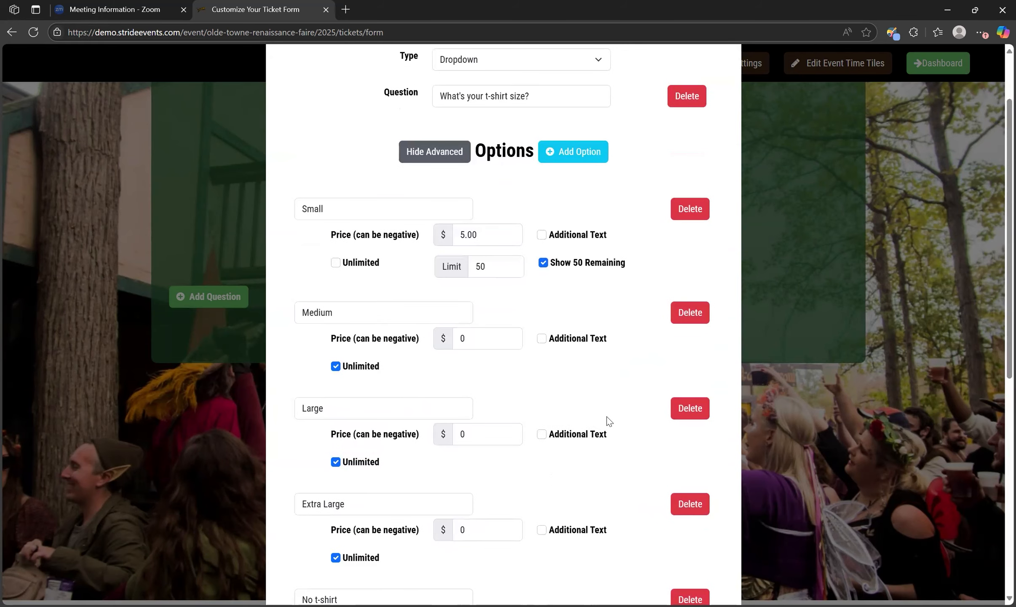
pyautogui.scroll(-8, 607, 416)
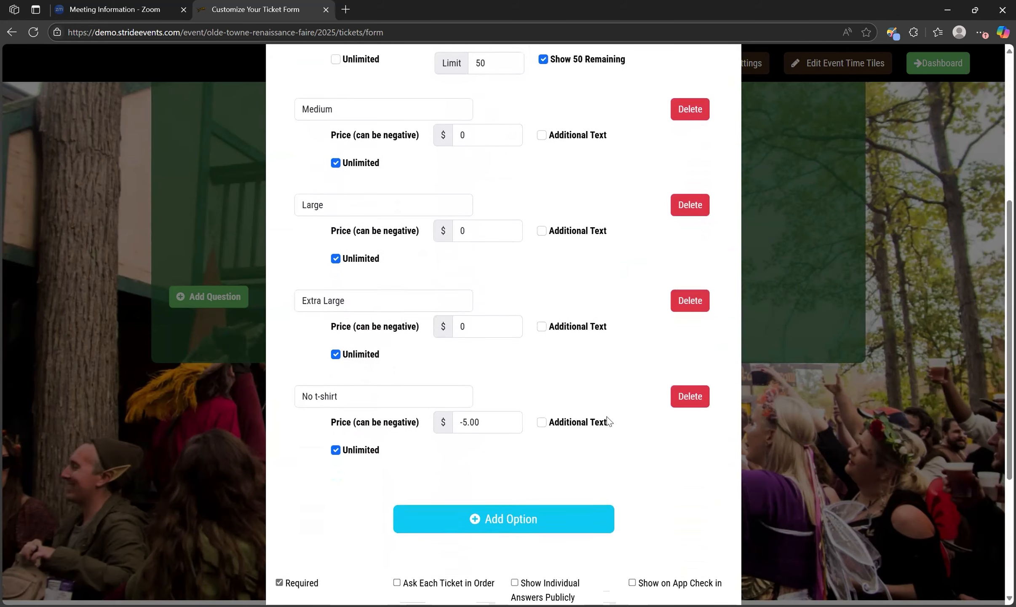
pyautogui.scroll(-2, 607, 416)
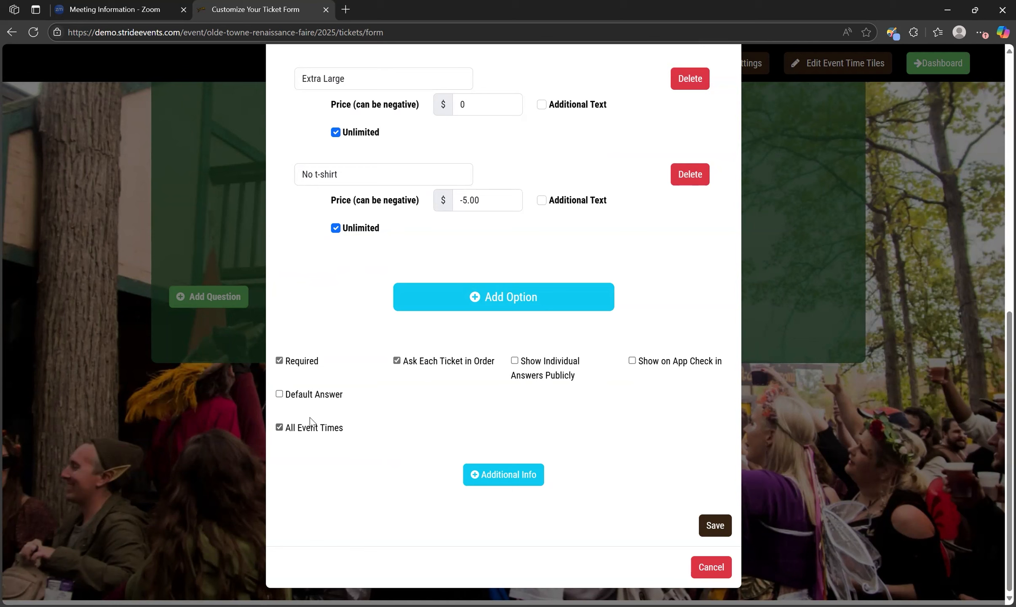
pyautogui.click(280, 396)
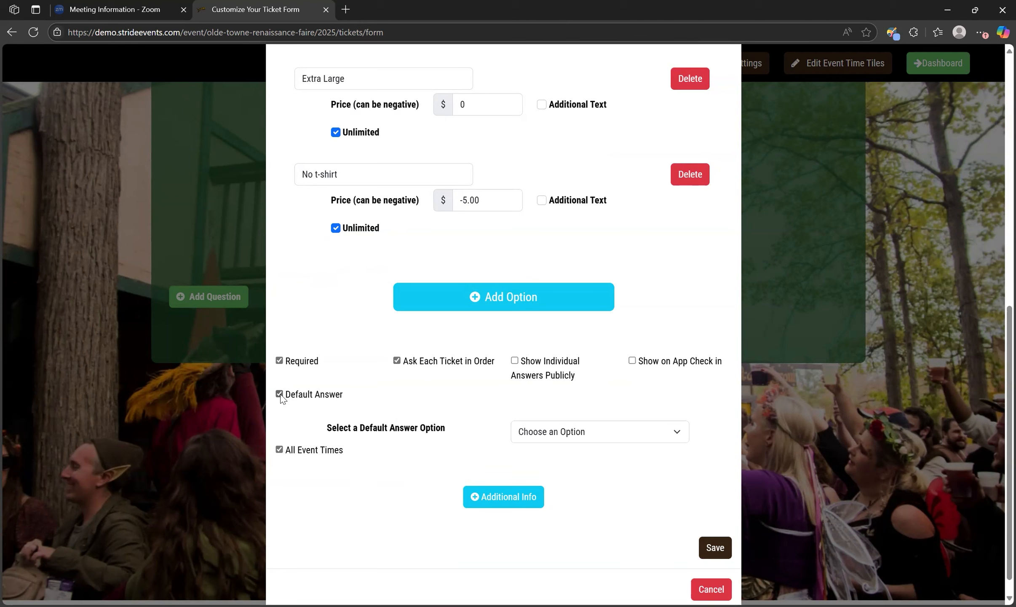
pyautogui.click(281, 395)
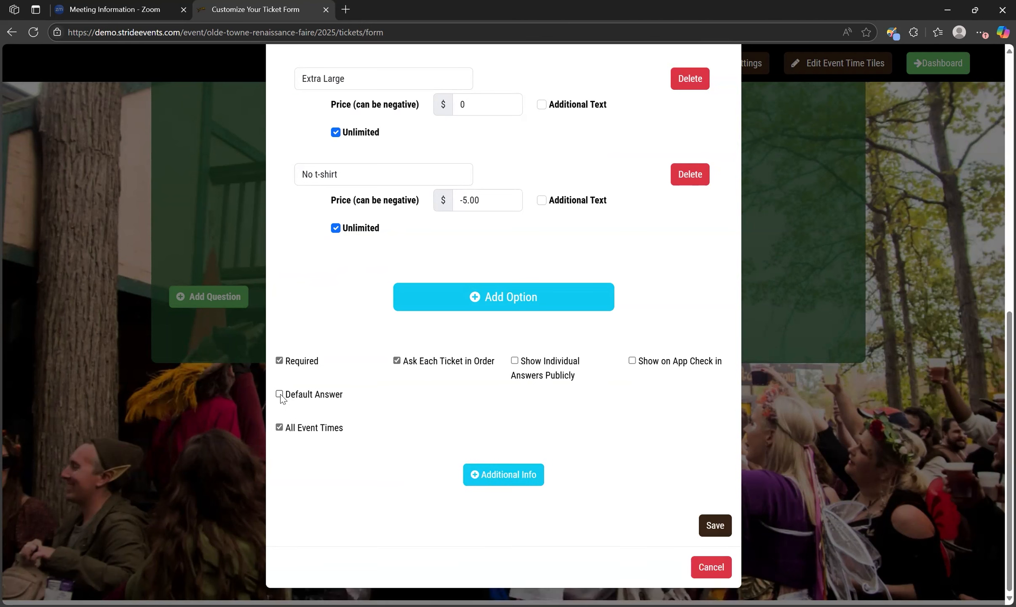
# Restrict the t-shirt question to all sections of the Sunday Faire, selecting event times by Event Time
pyautogui.click(279, 428)
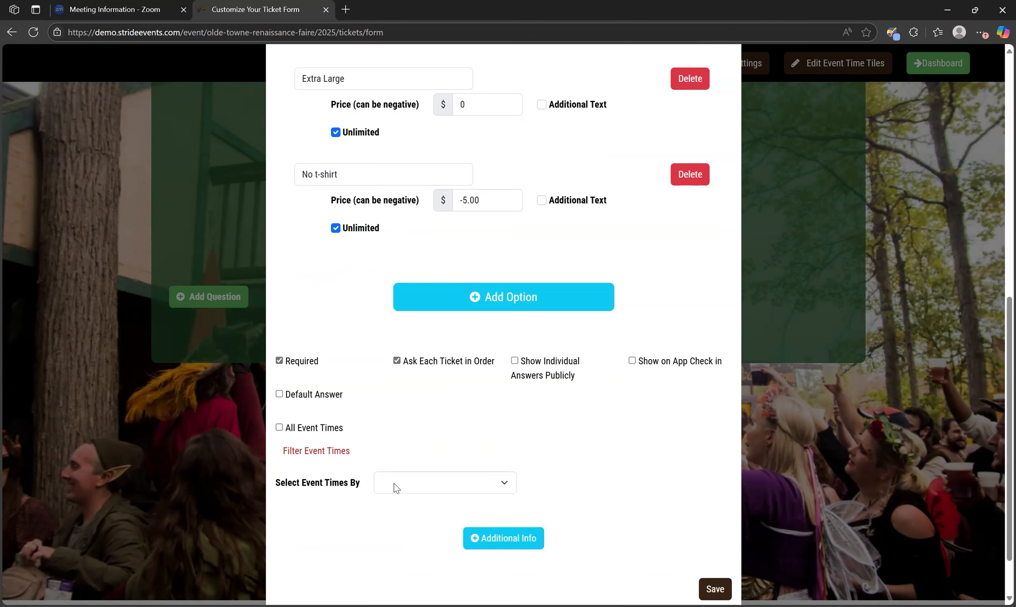
pyautogui.scroll(-1, 396, 487)
pyautogui.click(411, 458)
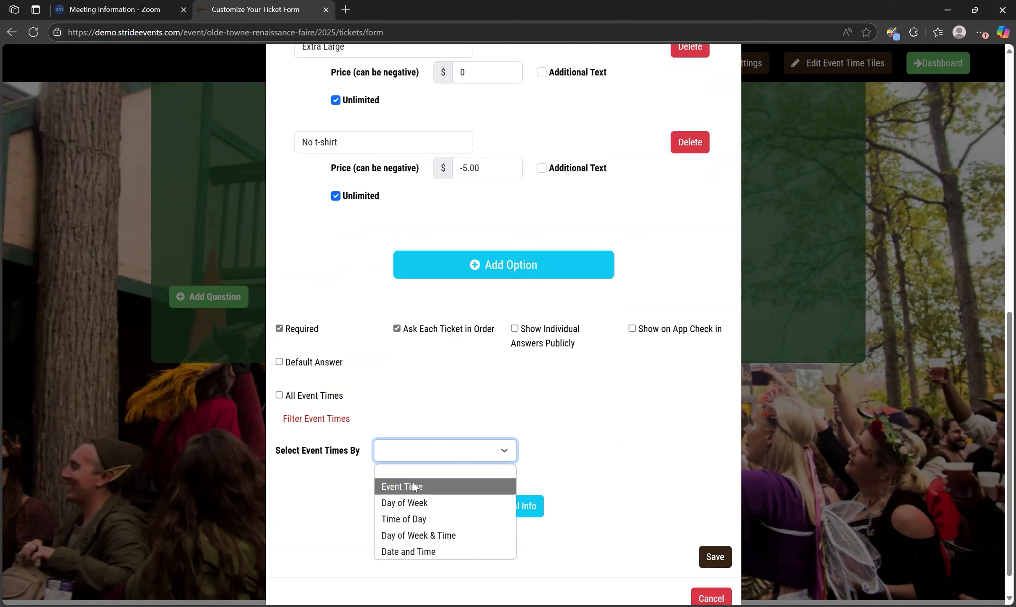
pyautogui.click(413, 484)
pyautogui.scroll(-6, 413, 484)
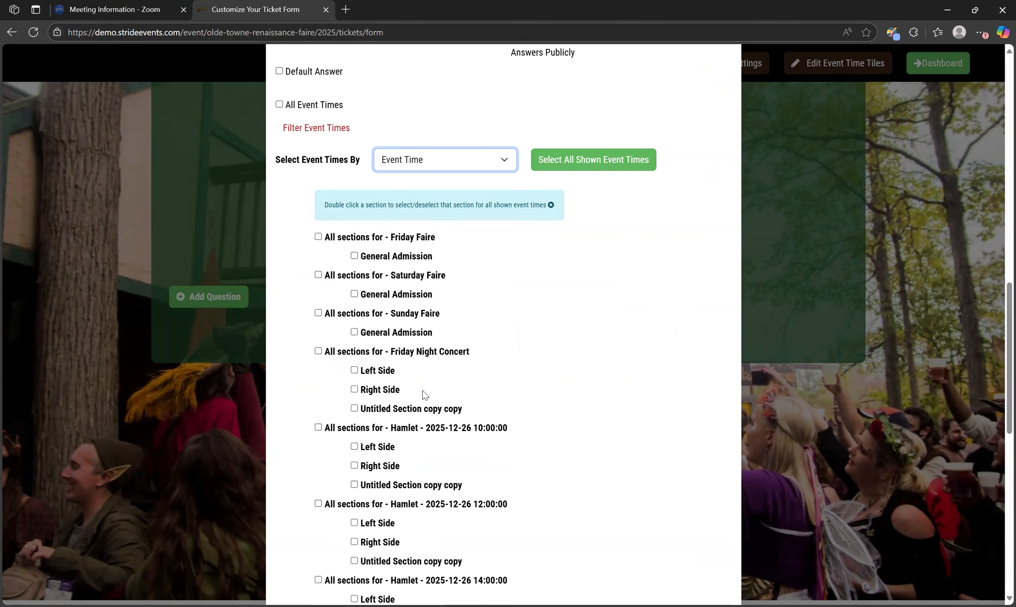
pyautogui.click(319, 313)
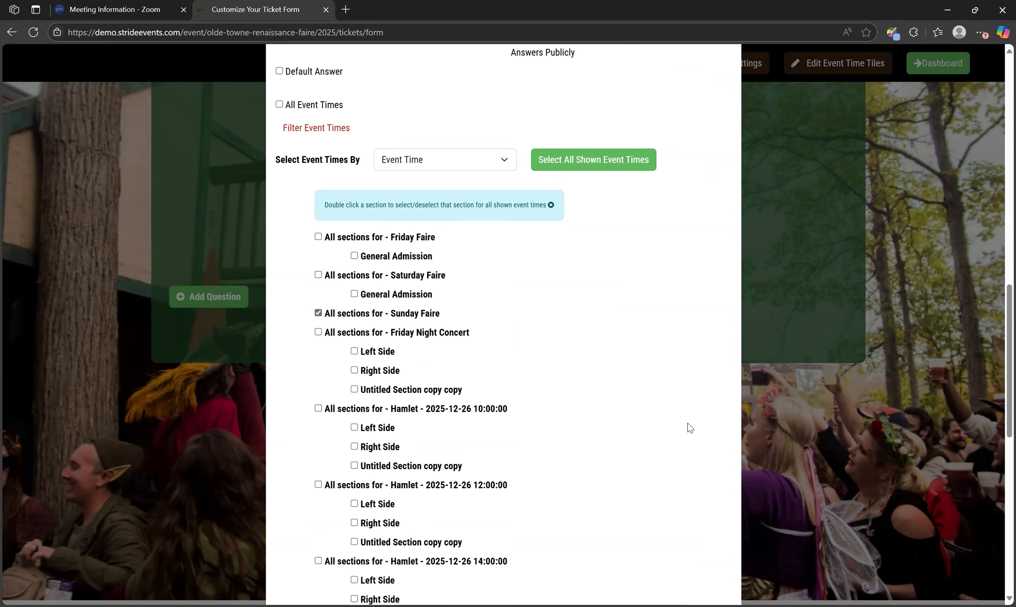
pyautogui.scroll(-6, 688, 422)
pyautogui.scroll(6, 688, 423)
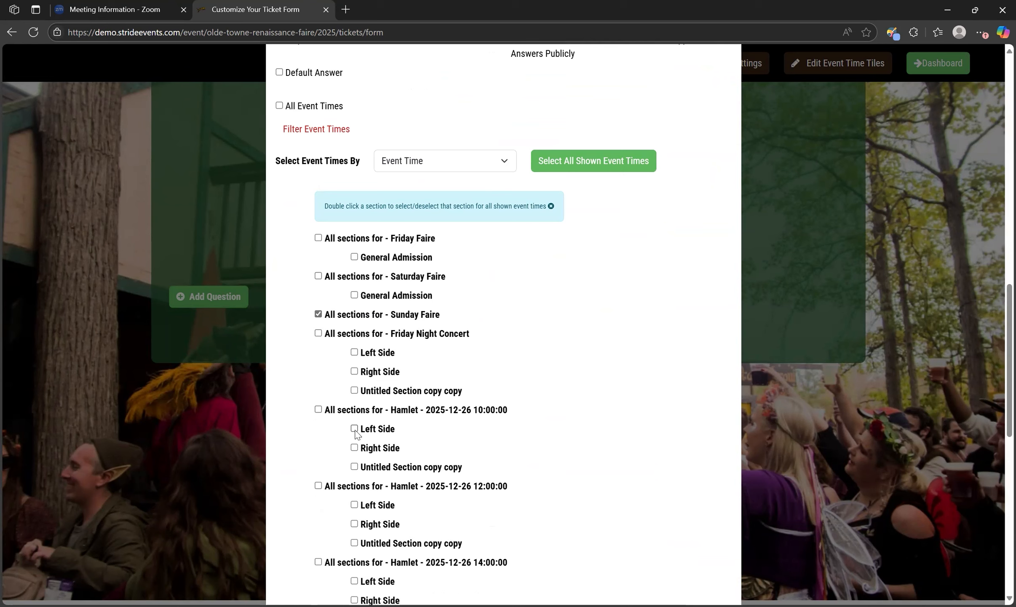
pyautogui.scroll(2, 441, 332)
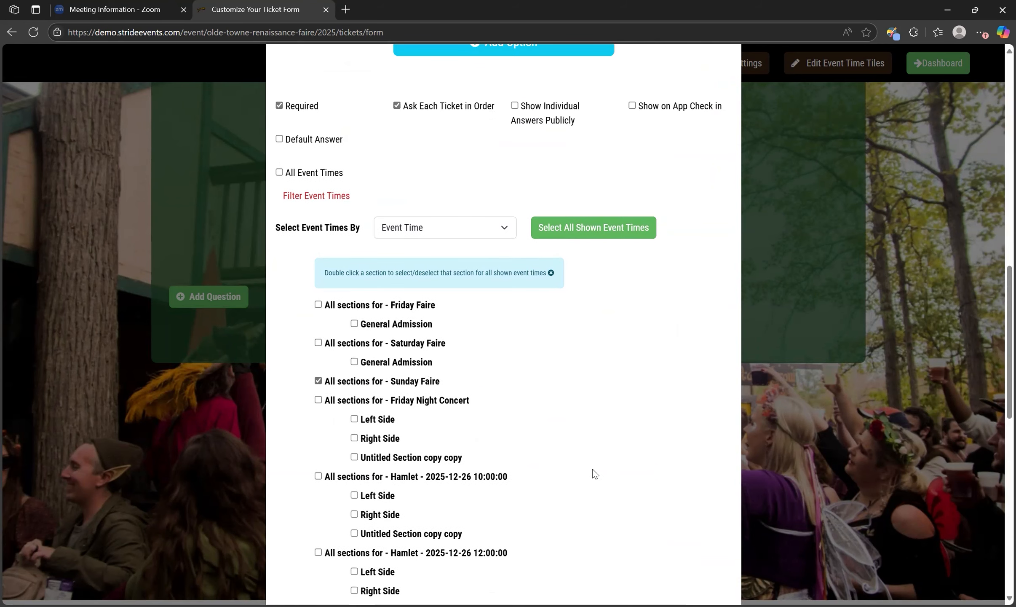
# Add additional info to the question with anchor text "Sizing" and content "Runs big.", and save the question
pyautogui.scroll(-5, 594, 472)
pyautogui.scroll(-6, 646, 432)
pyautogui.scroll(-3, 647, 432)
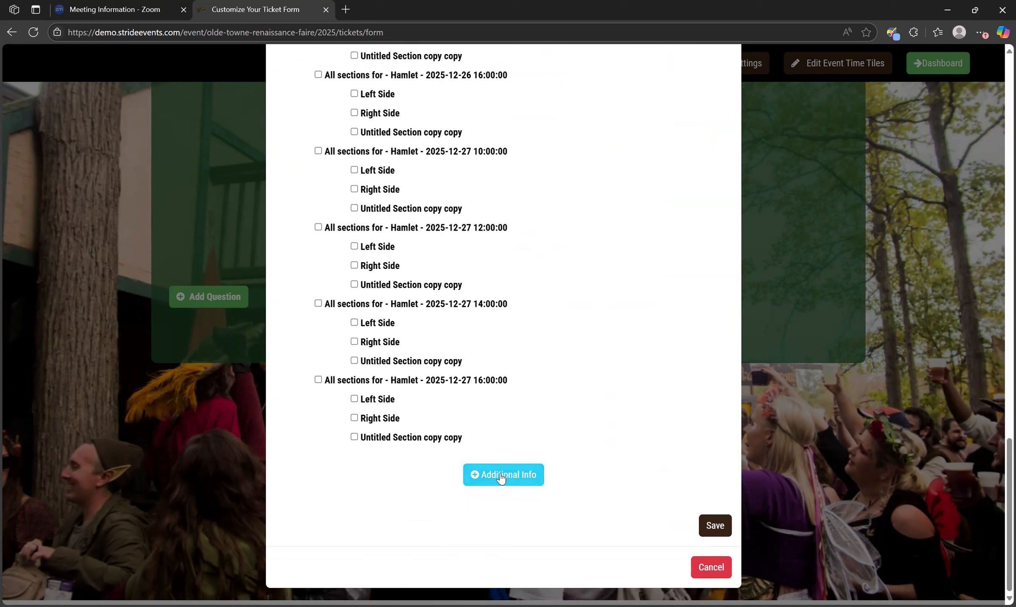
pyautogui.click(501, 477)
pyautogui.click(409, 511)
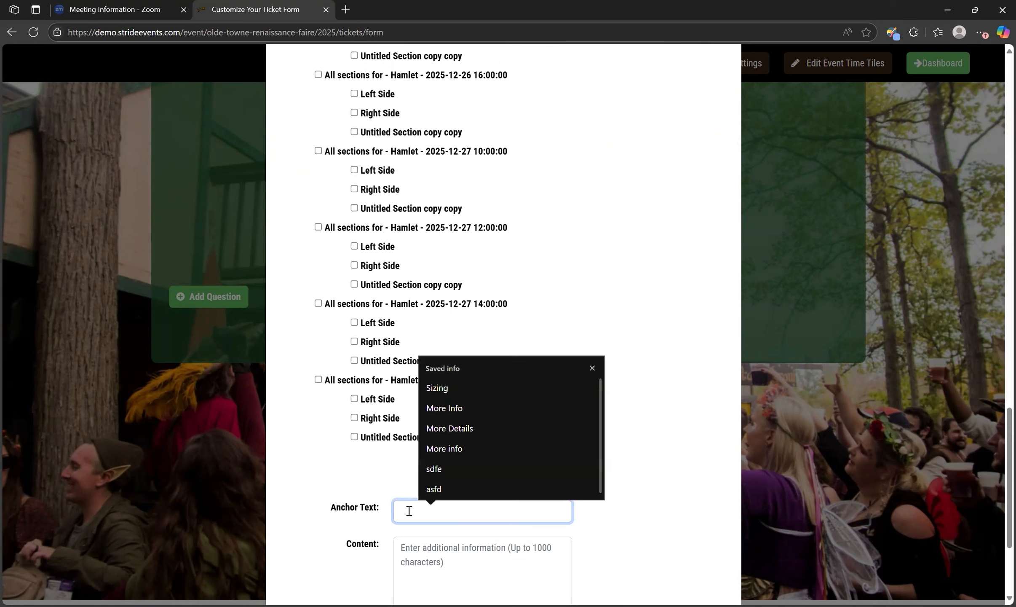
pyautogui.click(456, 386)
pyautogui.click(419, 554)
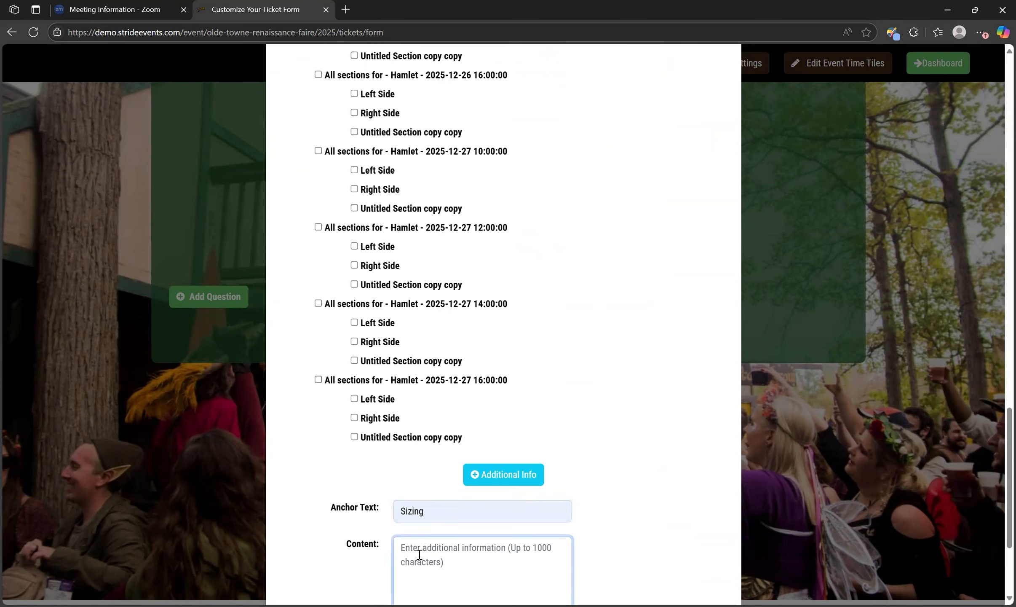
pyautogui.write('Runs big.')
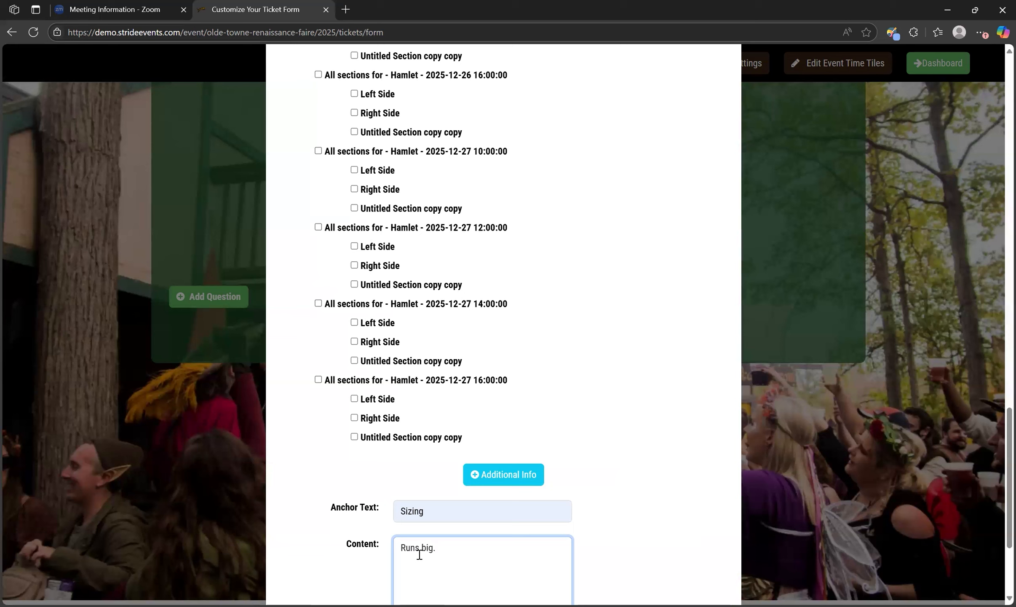
pyautogui.scroll(-3, 565, 548)
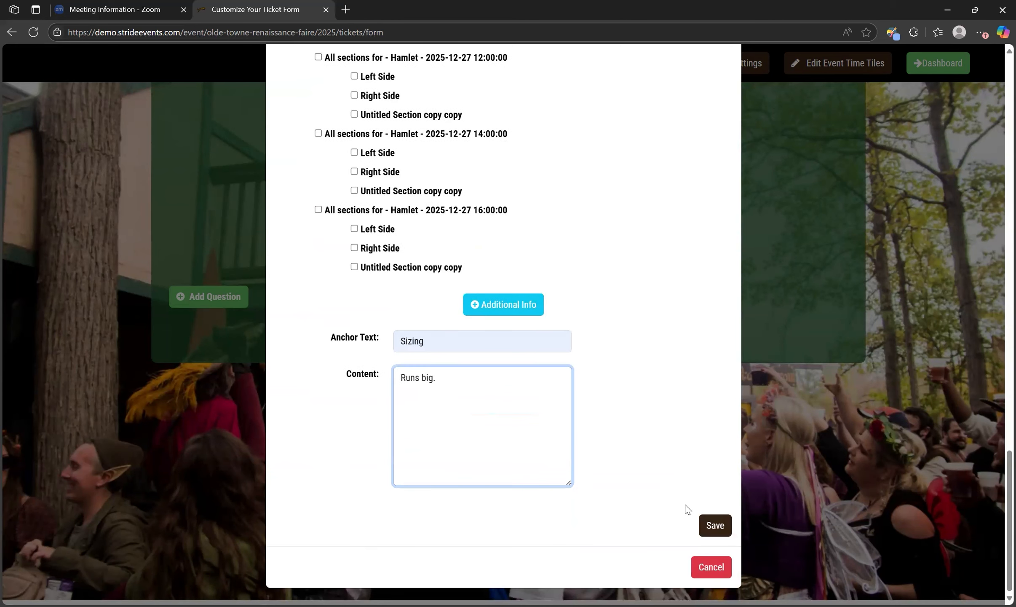
pyautogui.click(715, 525)
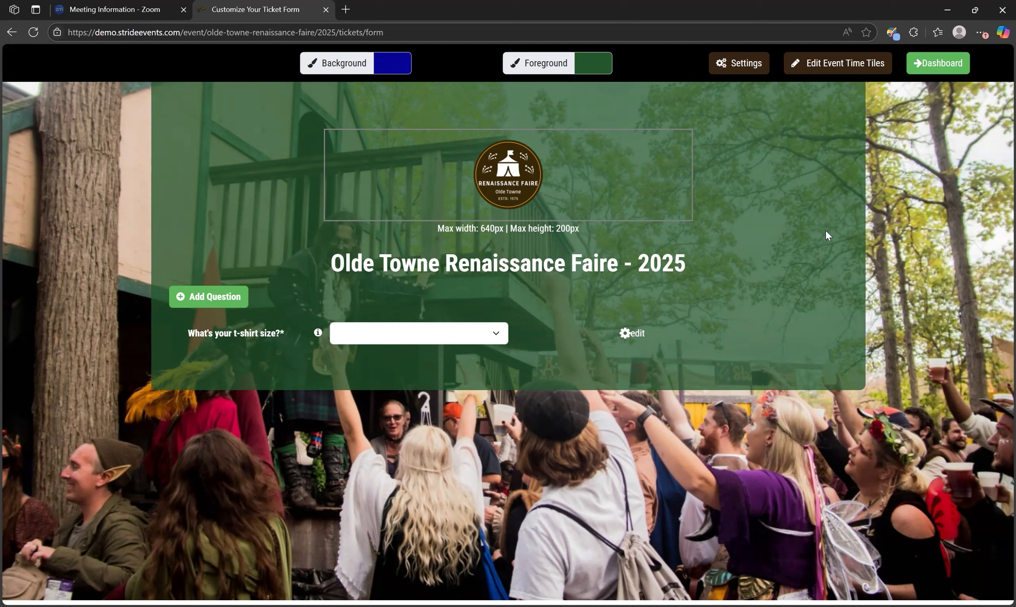
# Leave the form editor for the event dashboard and open the public Ticket Purchase page from its website links
pyautogui.click(936, 67)
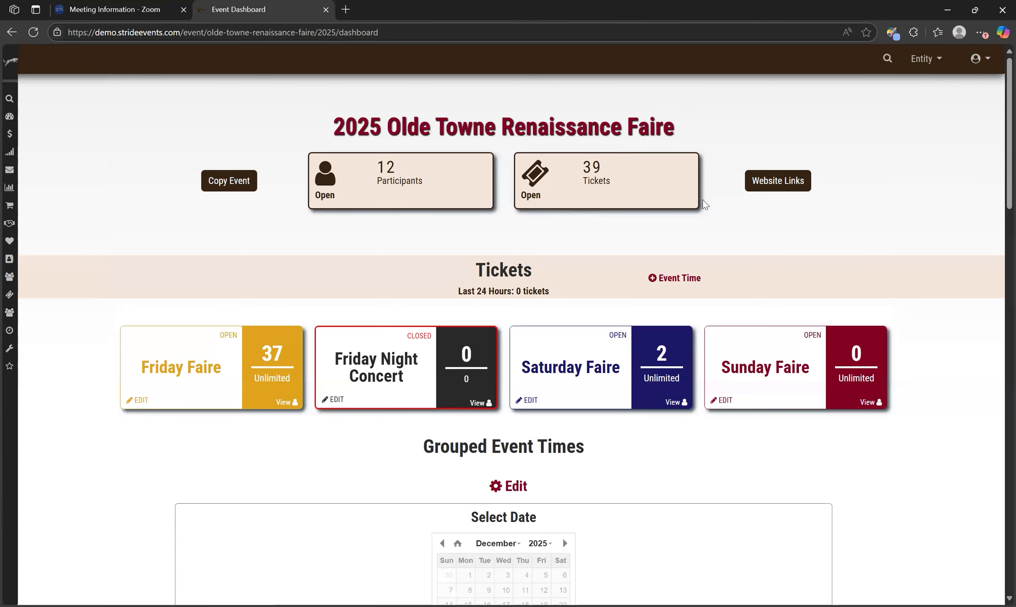
pyautogui.click(785, 185)
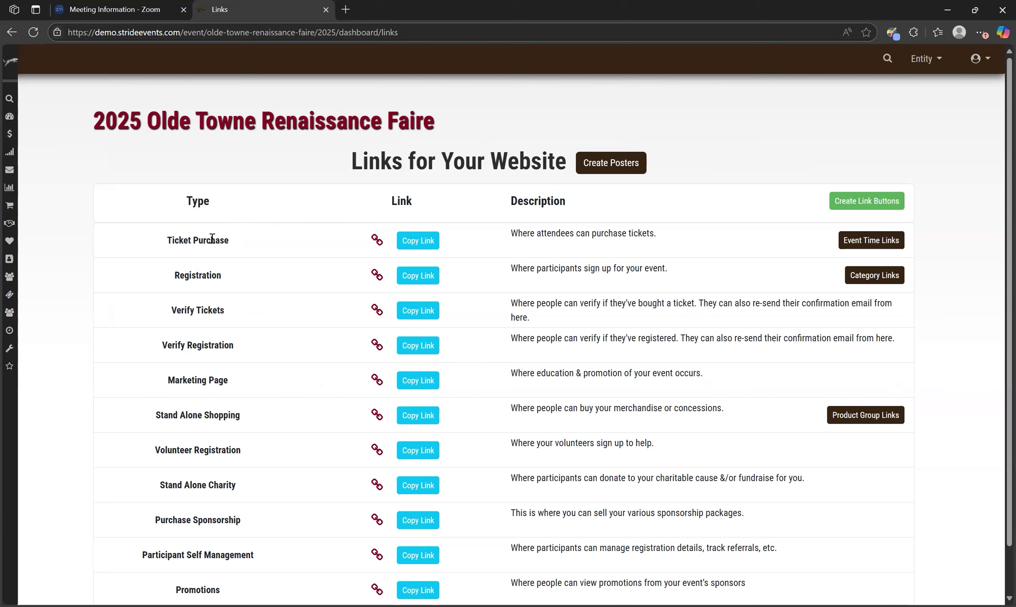
pyautogui.click(377, 241)
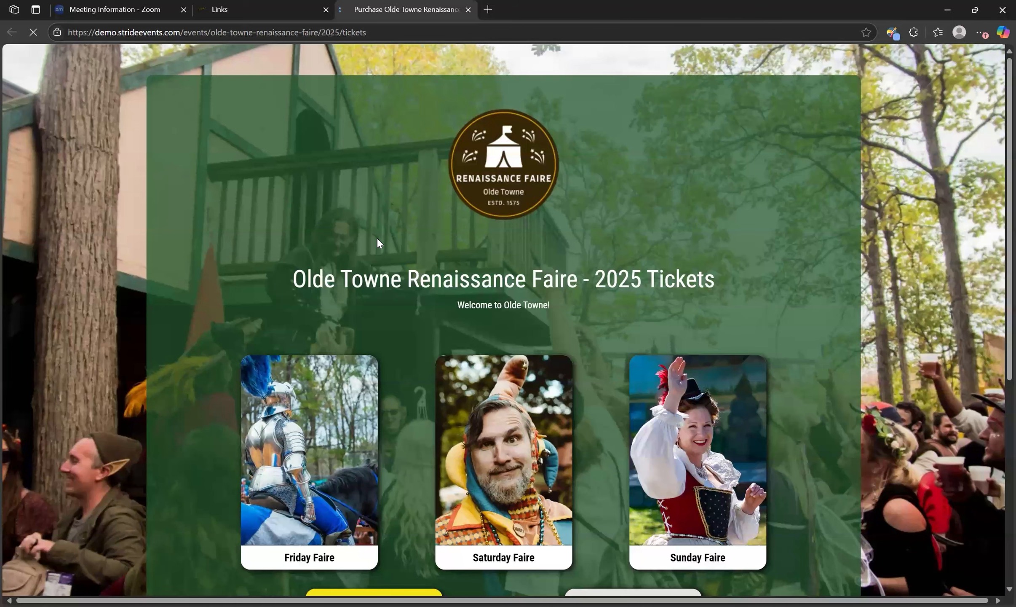
# Choose the Sunday Faire on the ticket page and add 2 General Admission tickets to the cart
pyautogui.scroll(-4, 567, 394)
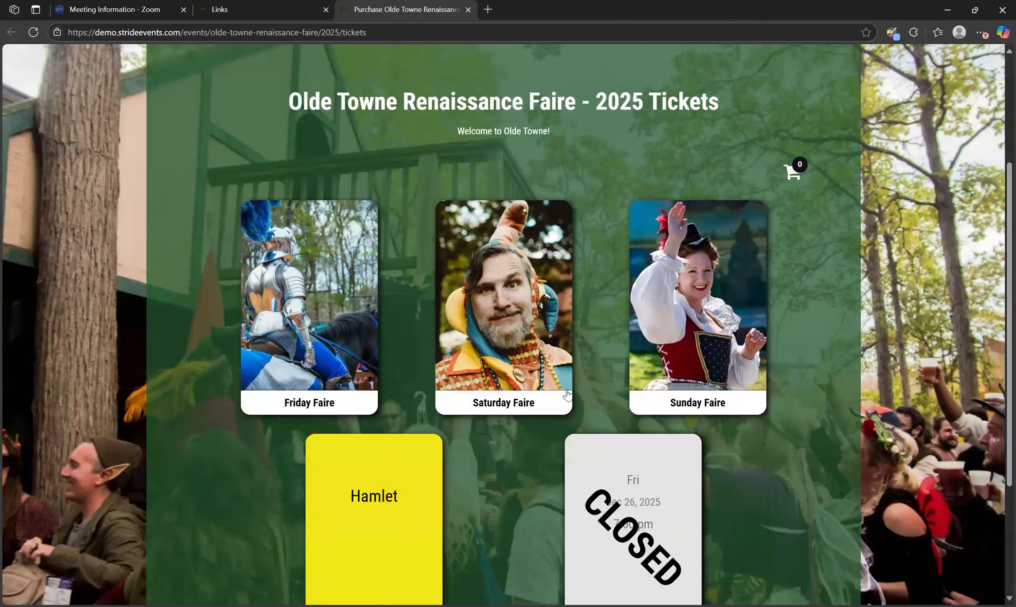
pyautogui.scroll(-4, 568, 394)
pyautogui.scroll(1, 567, 394)
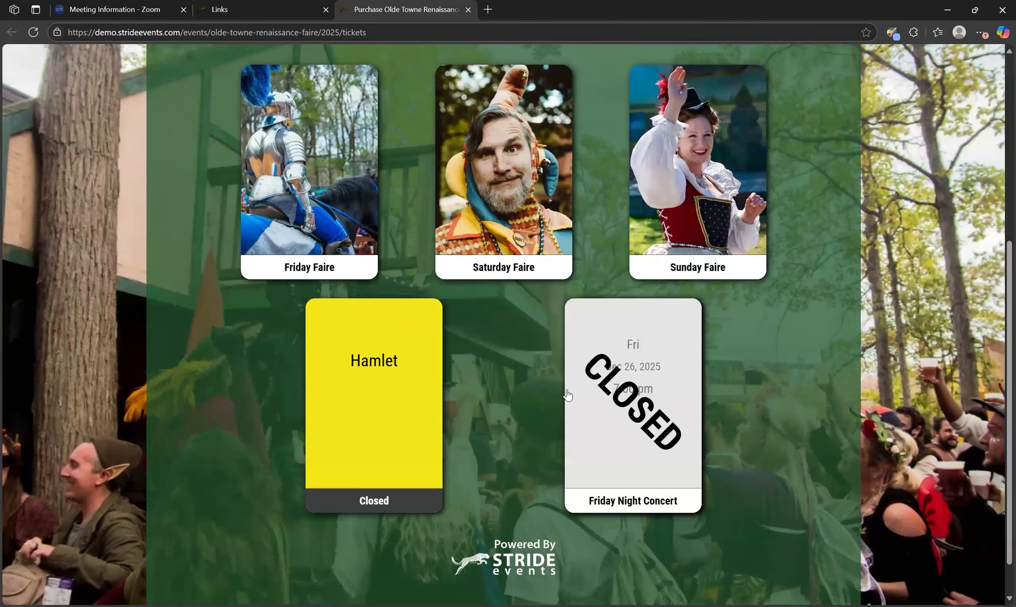
pyautogui.scroll(3, 568, 394)
pyautogui.click(713, 296)
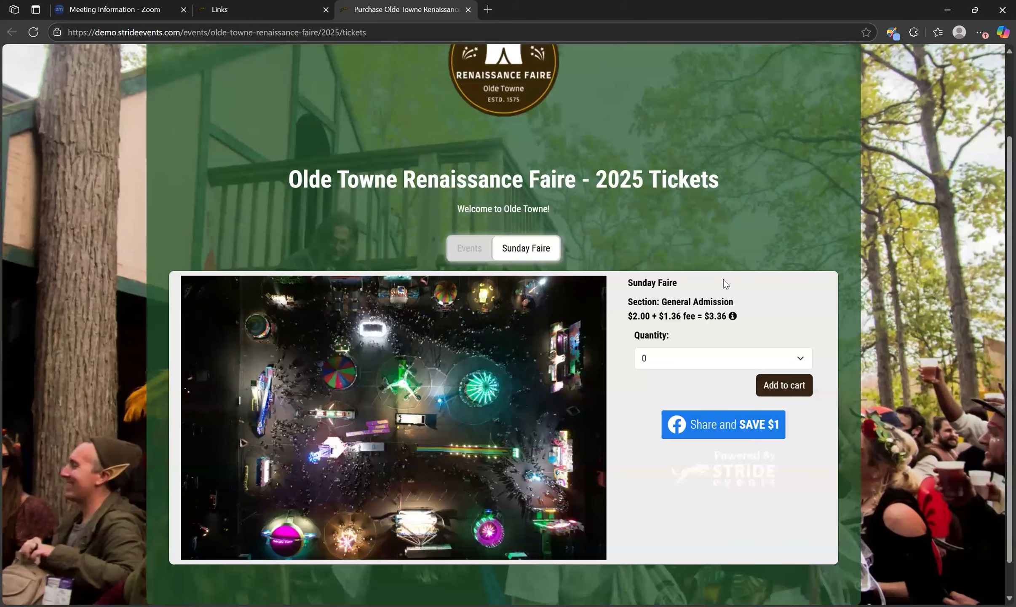
pyautogui.scroll(-1, 799, 321)
pyautogui.click(756, 322)
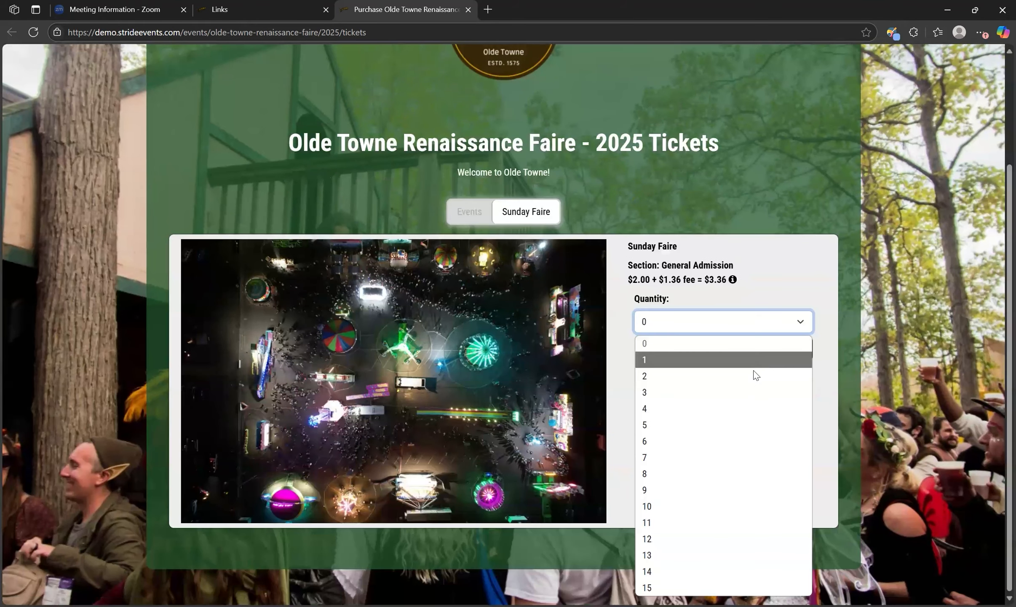
pyautogui.click(753, 371)
pyautogui.click(788, 354)
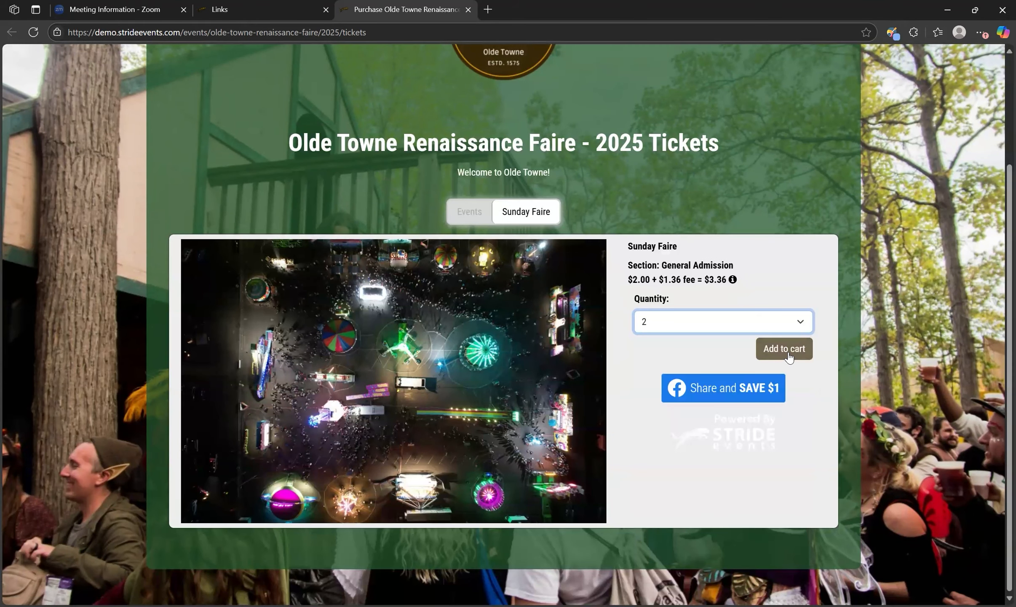
# Fill in and verify the buyer's email address, and proceed to checkout for the two tickets
pyautogui.click(699, 417)
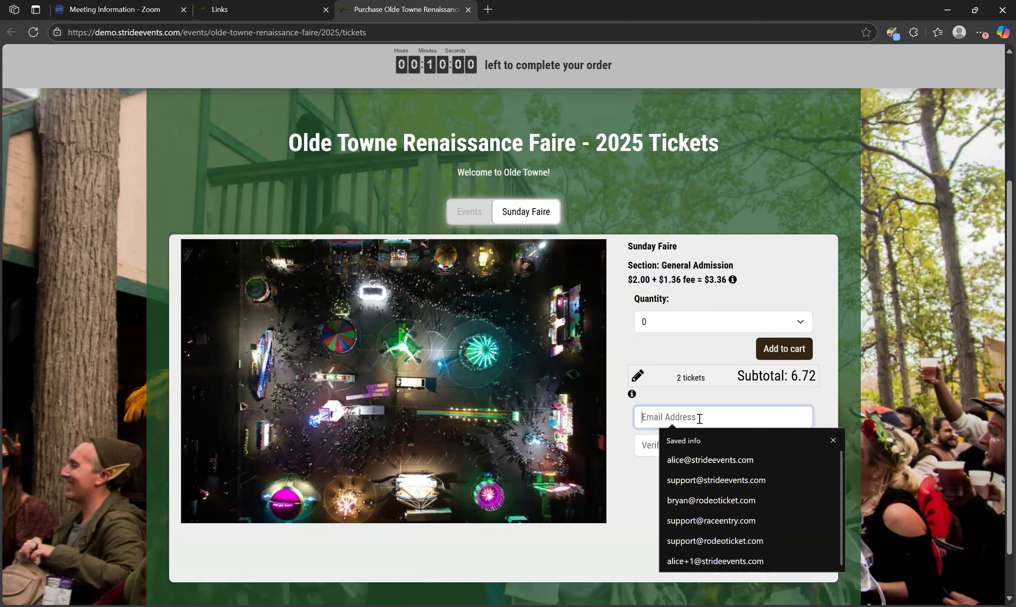
pyautogui.click(692, 464)
pyautogui.click(679, 450)
pyautogui.click(695, 488)
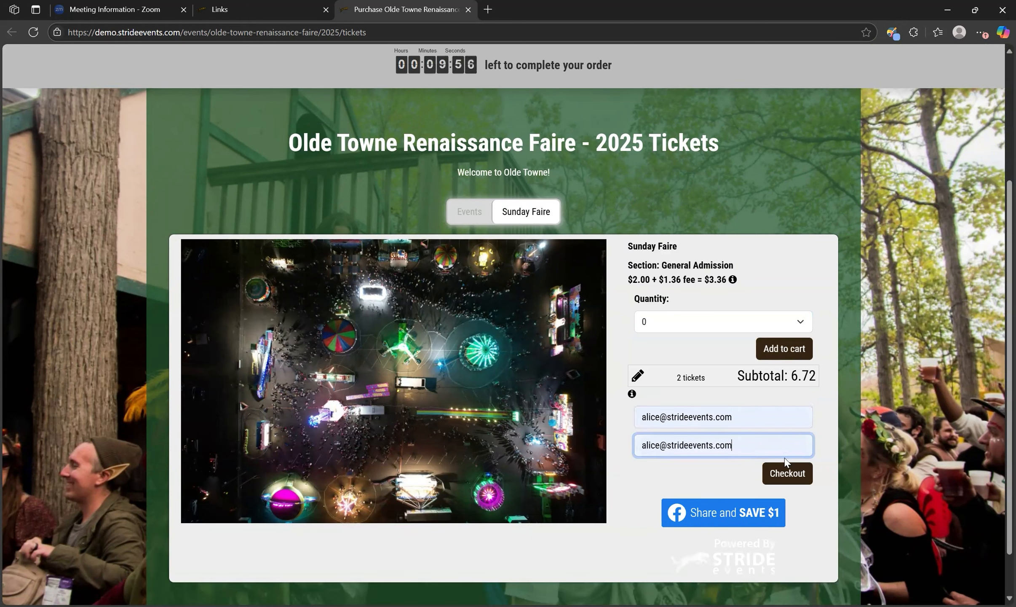
pyautogui.click(801, 475)
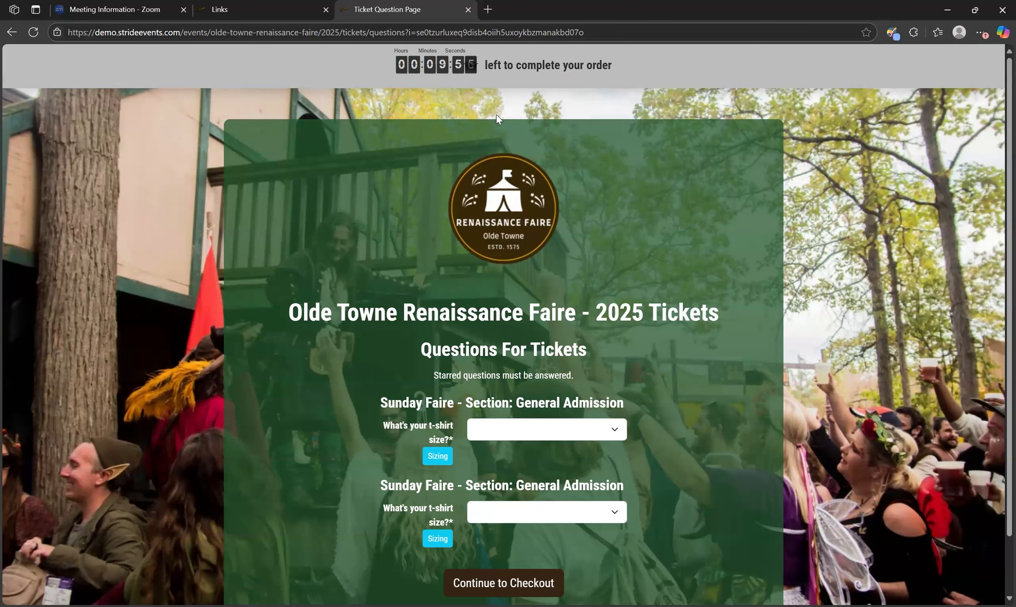
# View the Sizing note on the first t-shirt question, and answer "No t-shirt" for both Sunday Faire tickets
pyautogui.scroll(-1, 590, 280)
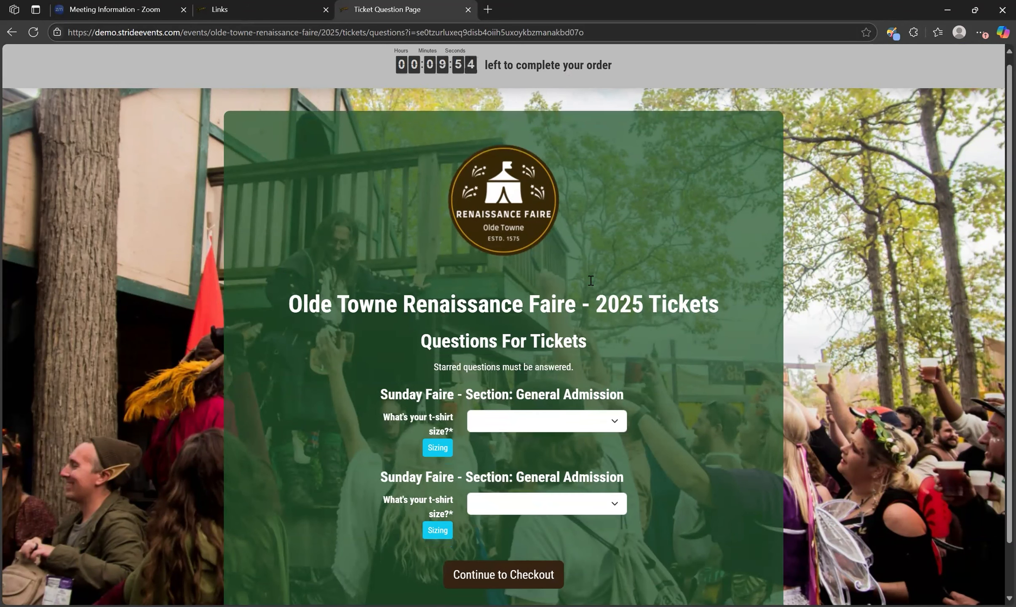
pyautogui.scroll(-1, 590, 281)
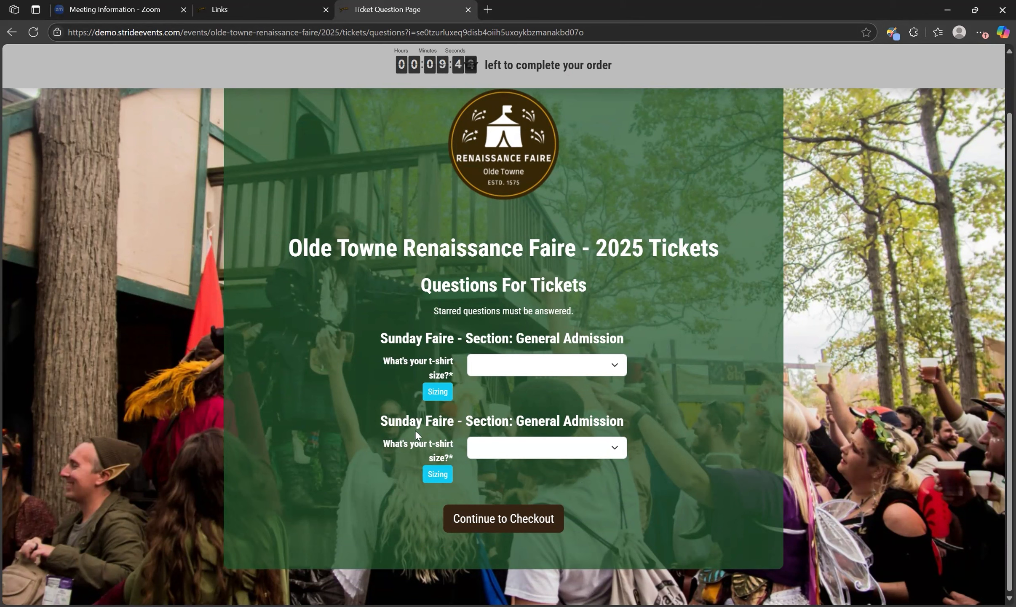
pyautogui.click(447, 392)
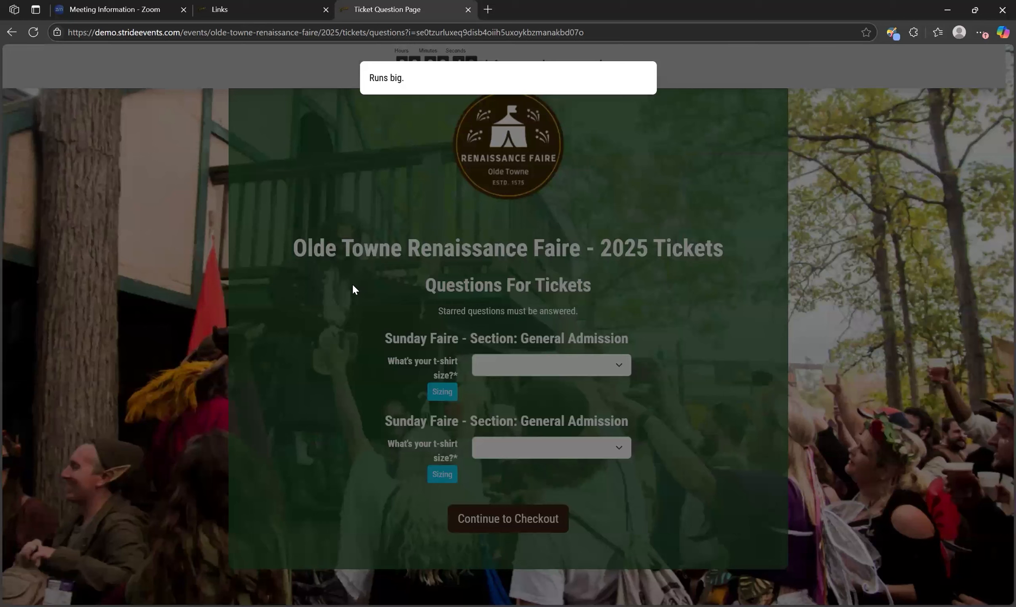
pyautogui.click(353, 285)
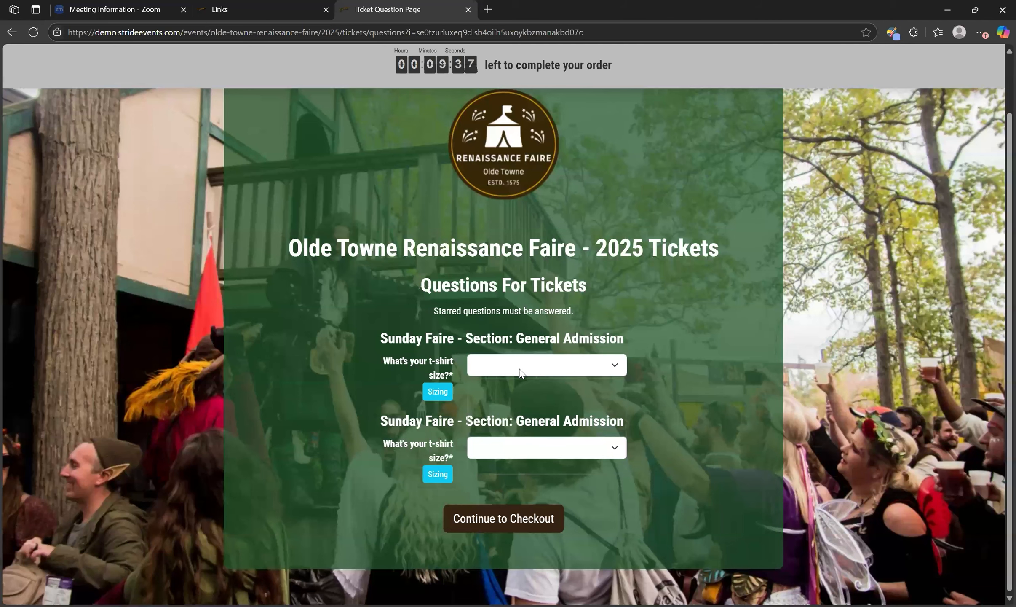
pyautogui.click(523, 367)
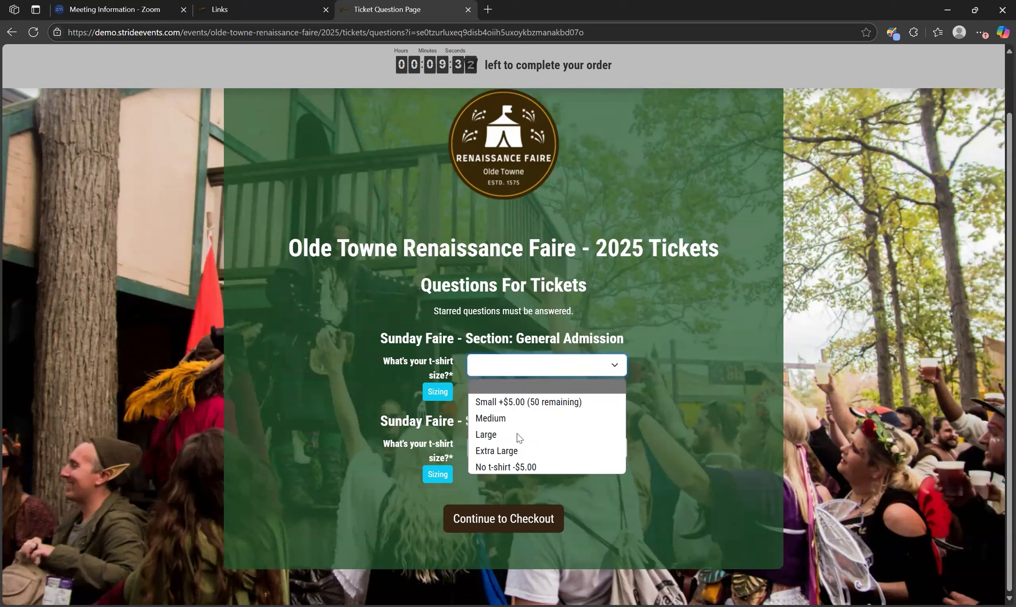
pyautogui.click(549, 463)
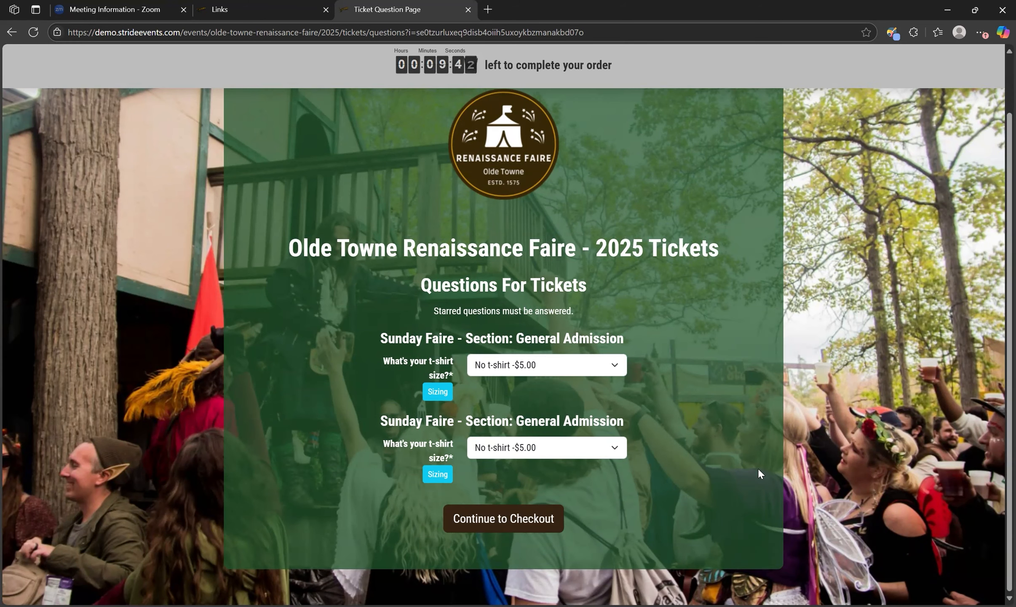